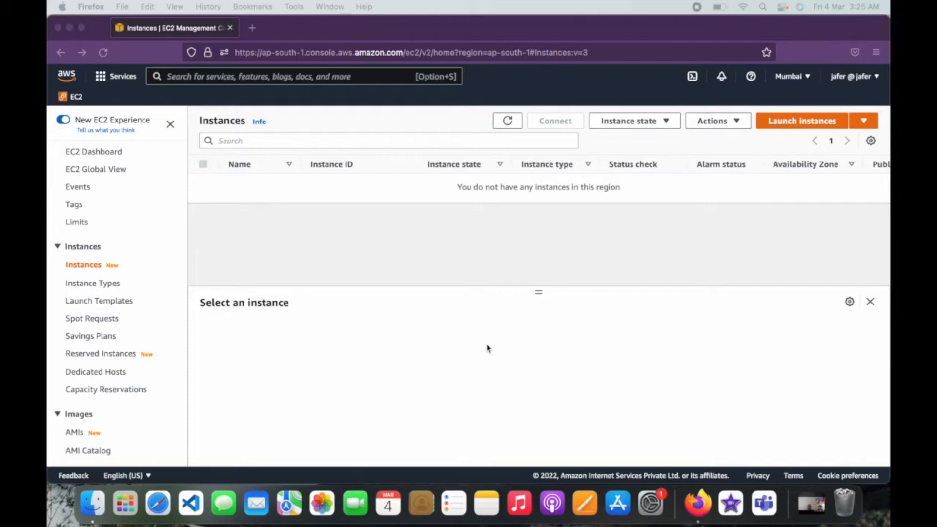
Set the console region to Asia Pacific (Mumbai) ap-south-1 and dismiss the welcome message.
click(804, 78)
click(804, 78)
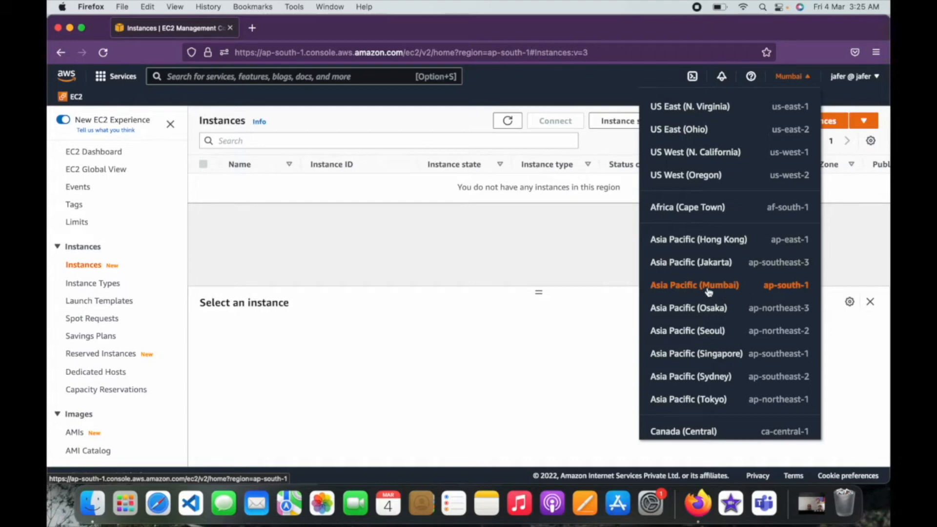
click(763, 288)
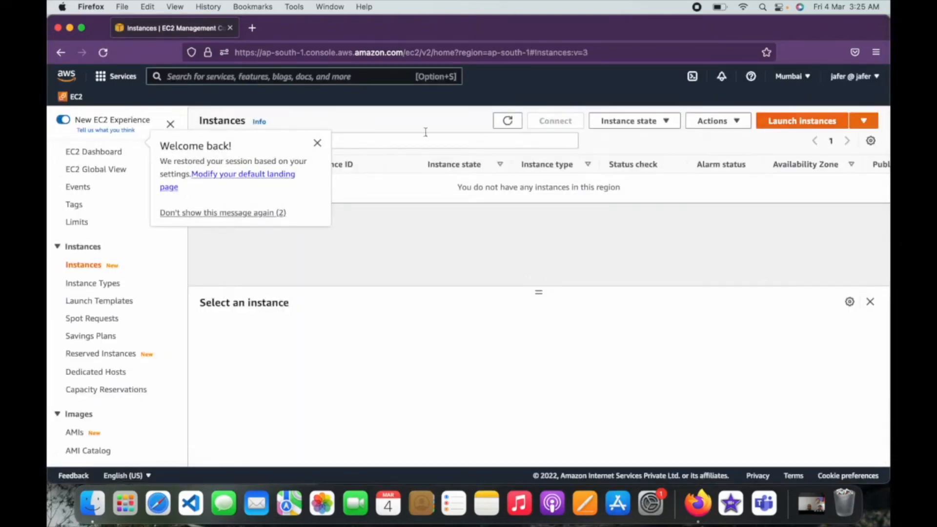
click(318, 142)
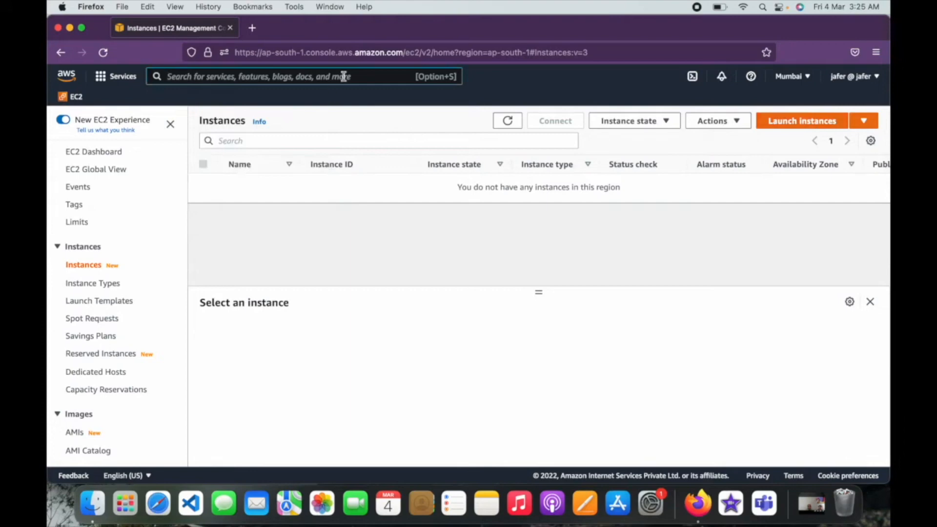
Search the services for Ec2, open the EC2 service and dismiss its welcome message.
text(Ec2)
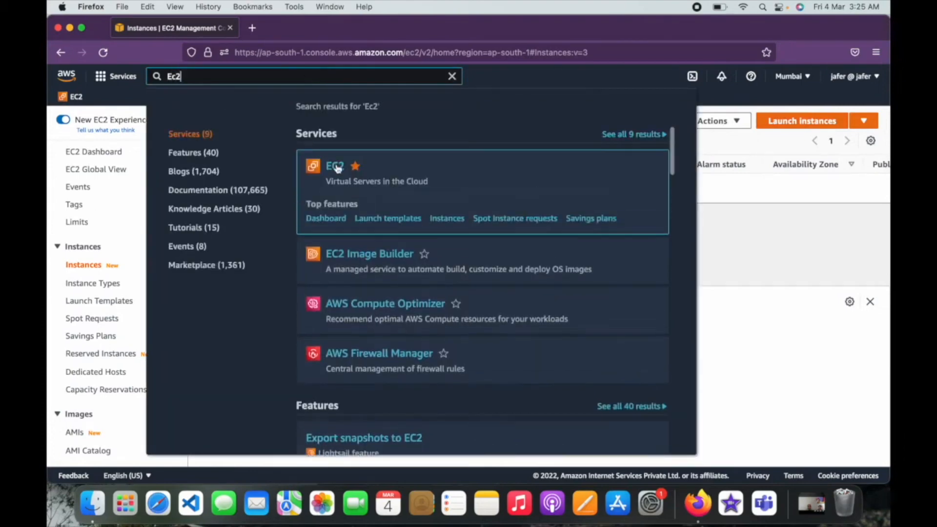
click(336, 166)
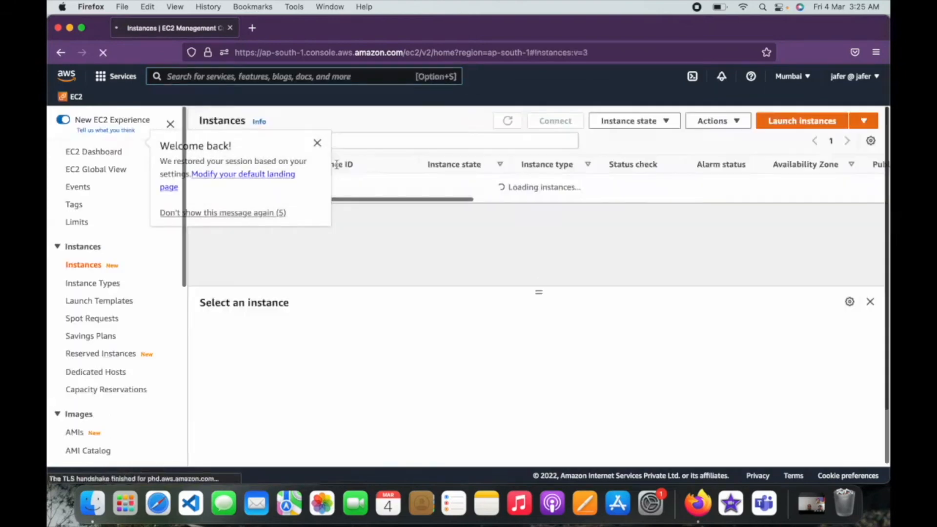
click(318, 142)
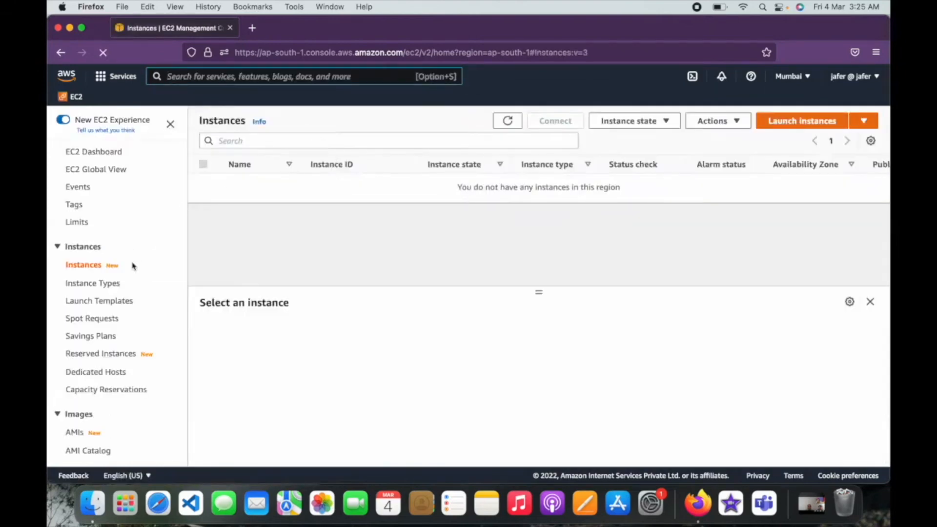
Check the region list, then start launching a new instance from the Instances page.
click(784, 80)
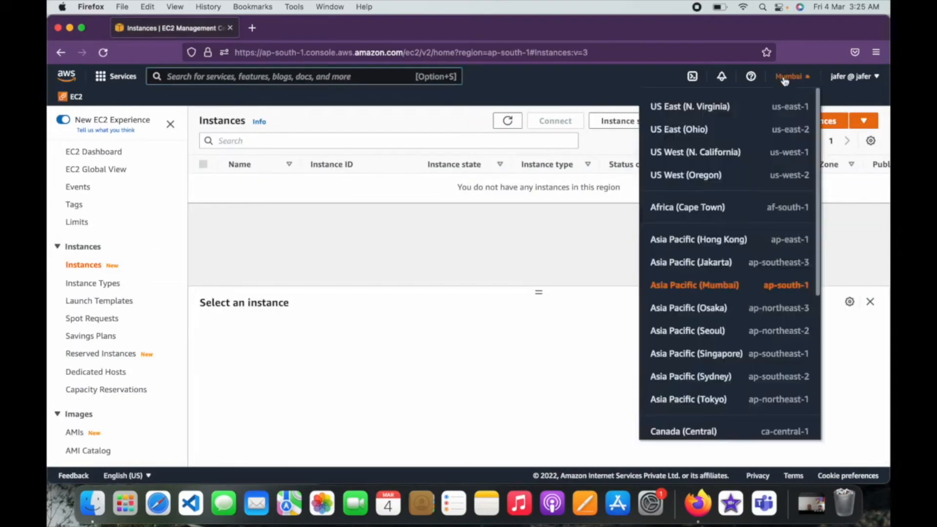
click(492, 278)
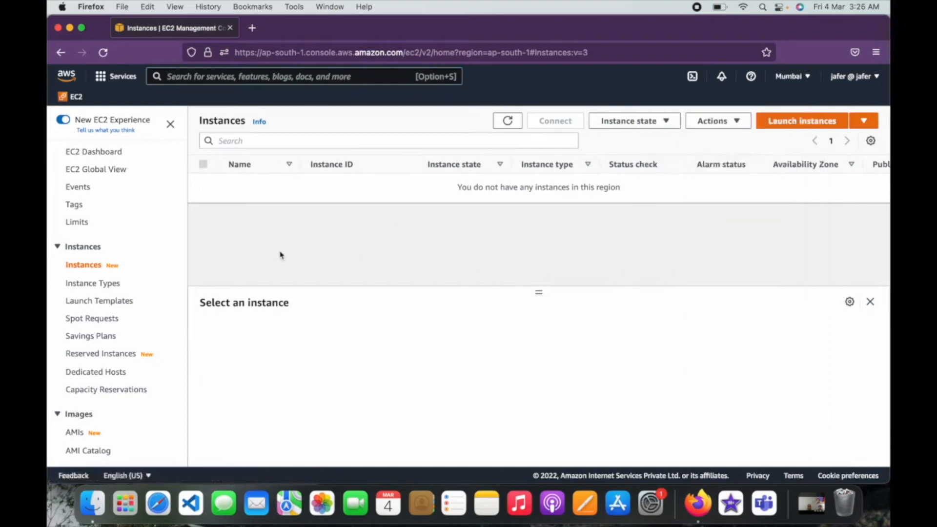
click(88, 271)
click(779, 123)
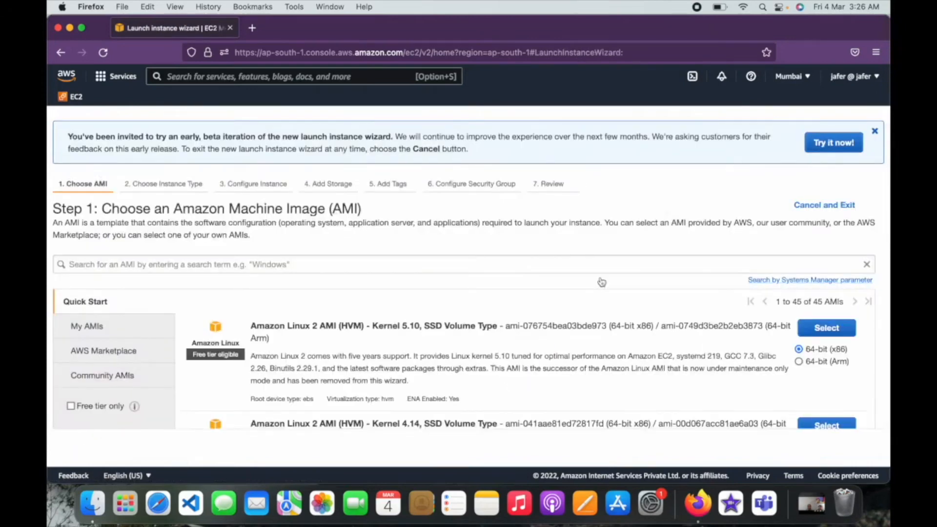
Choose the Ubuntu Server 20.04 LTS (HVM), SSD Volume Type image in 64-bit (x86) for the instance.
scroll(602, 282, down, 5)
scroll(602, 282, up, 4)
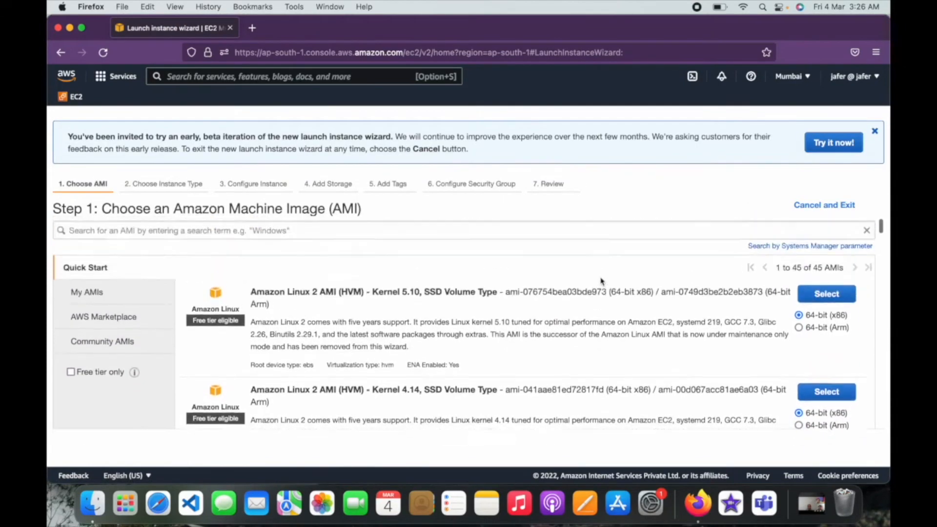
scroll(600, 280, down, 3)
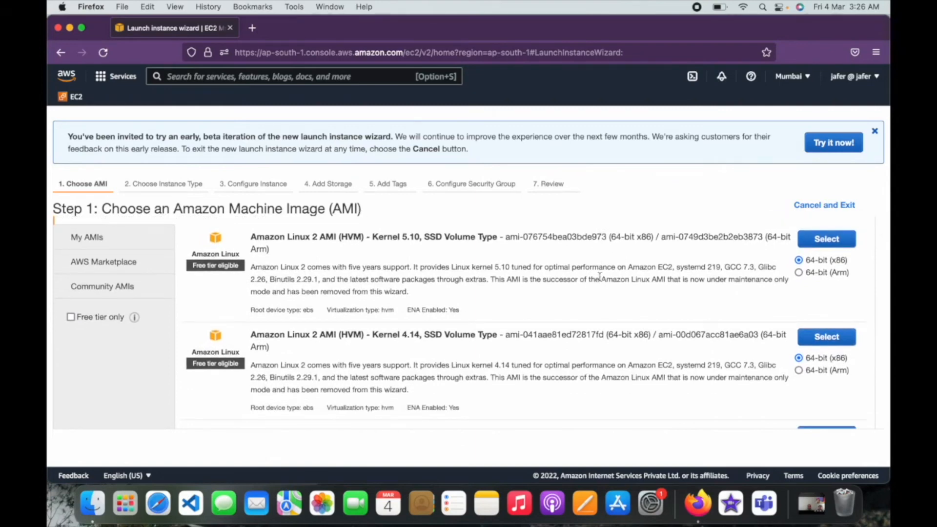
scroll(588, 337, down, 7)
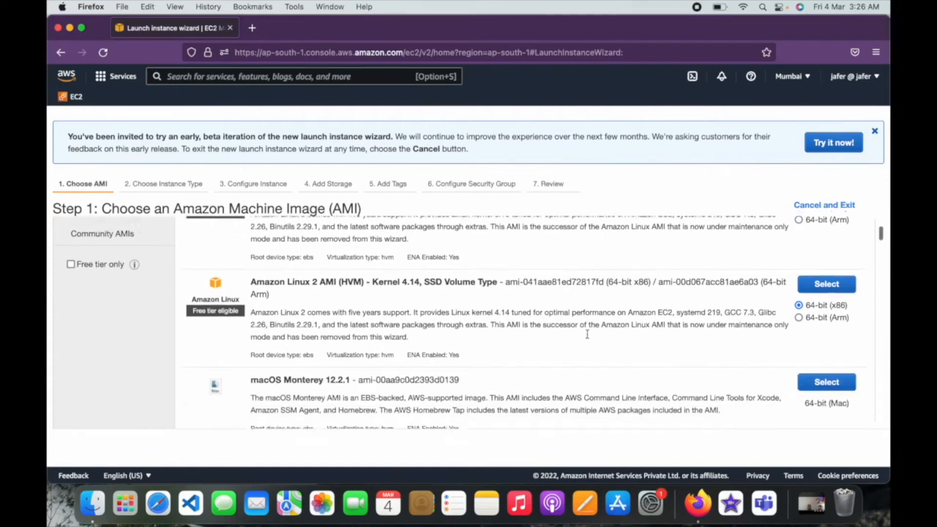
scroll(588, 337, down, 10)
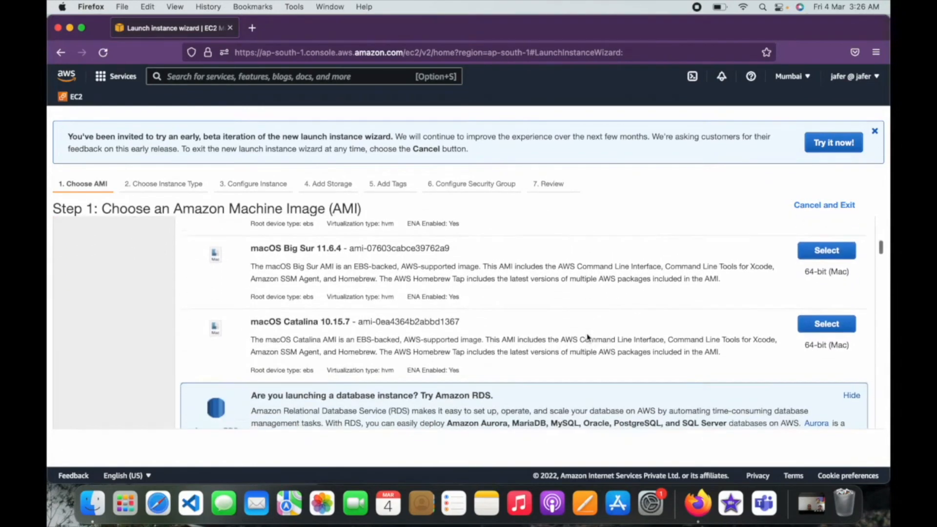
scroll(588, 337, down, 5)
scroll(588, 337, up, 15)
scroll(588, 337, up, 6)
scroll(588, 336, down, 15)
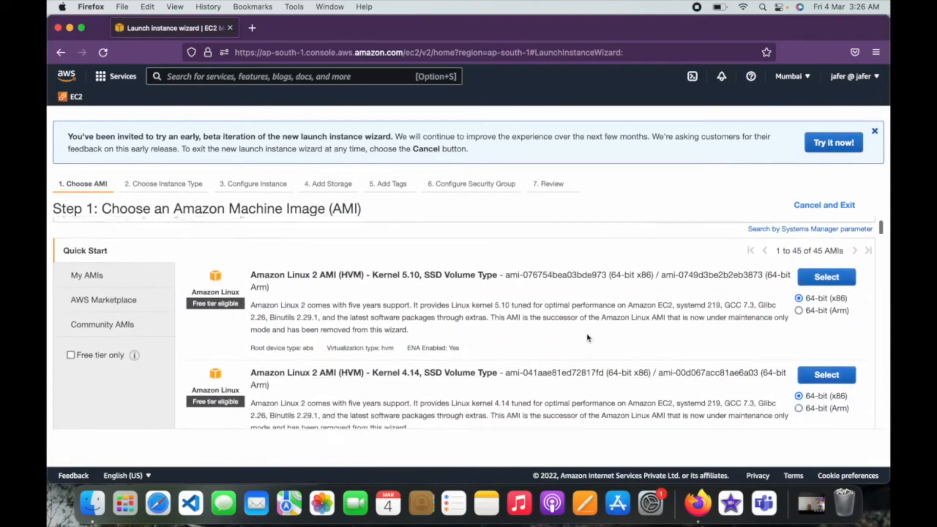
scroll(588, 334, down, 10)
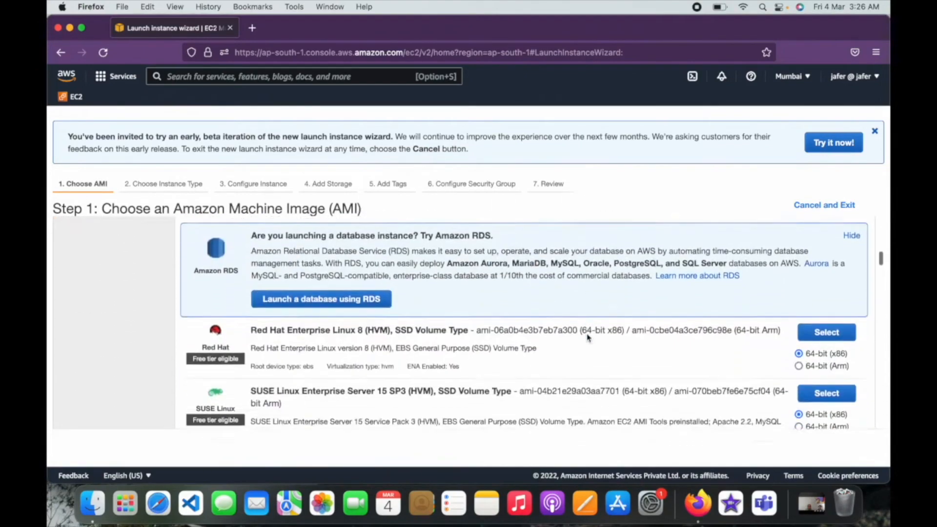
scroll(588, 337, down, 2)
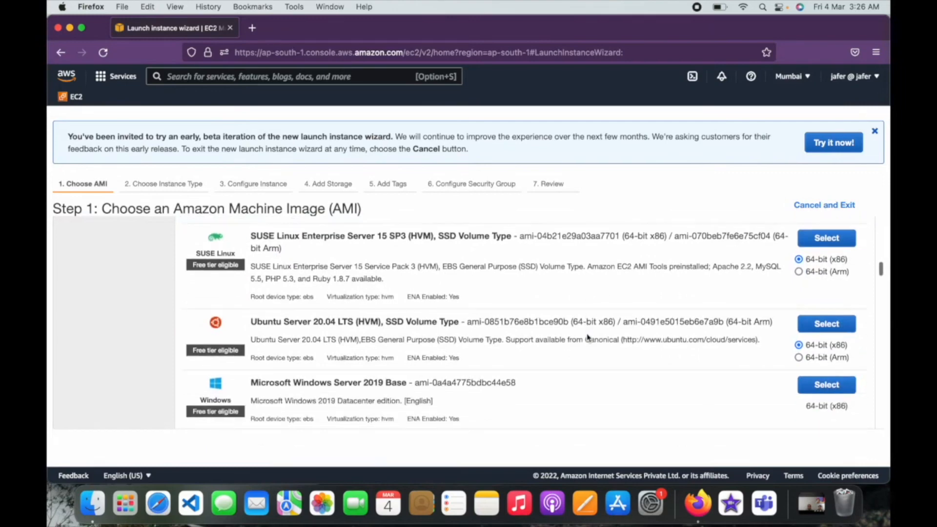
click(839, 325)
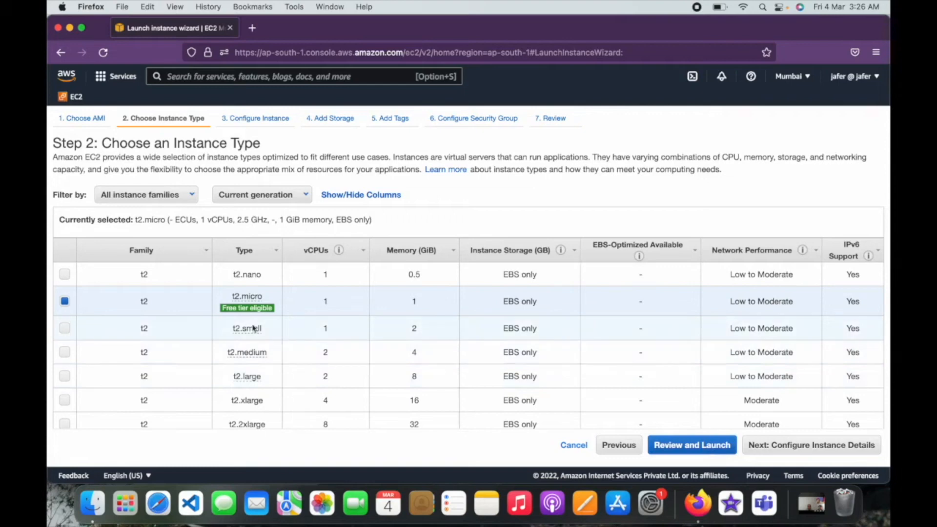
Accept the t2.micro instance type and the default instance details, and proceed to the storage settings.
mouse_move(213, 309)
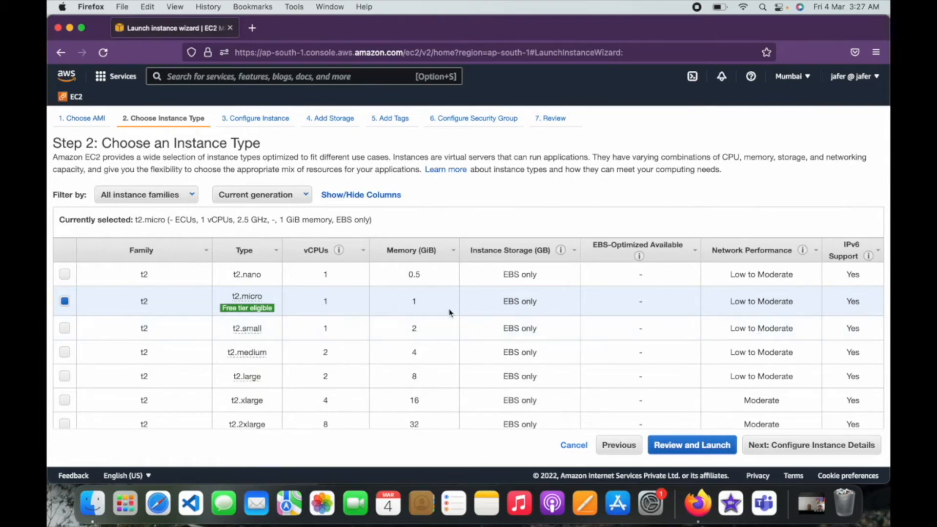
click(770, 447)
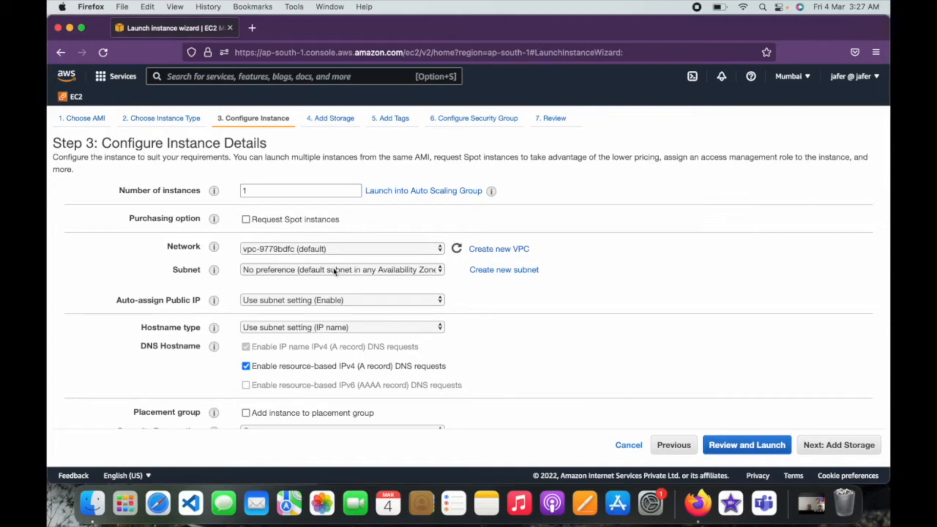
scroll(408, 359, down, 1)
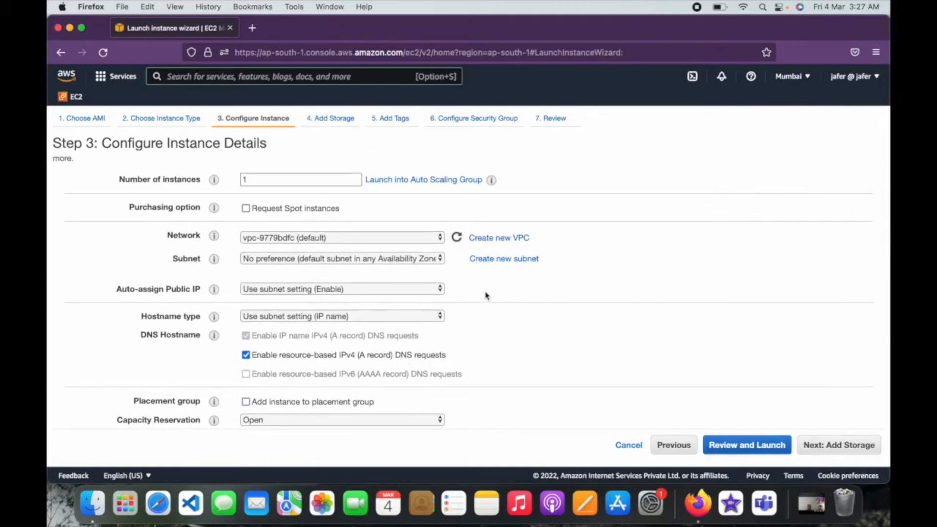
click(814, 452)
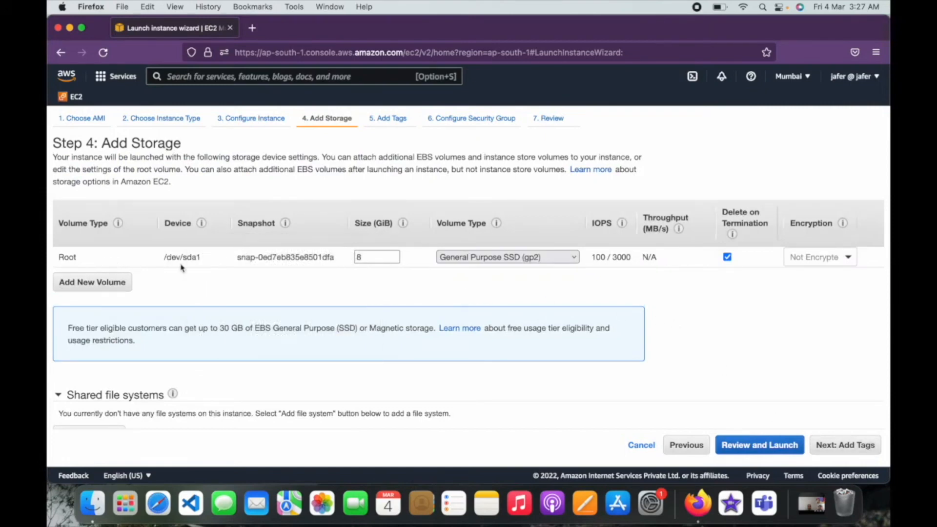
Keep the root volume at 8 GiB General Purpose SSD (gp2) and proceed to the tags.
click(384, 257)
click(383, 271)
double_click(383, 258)
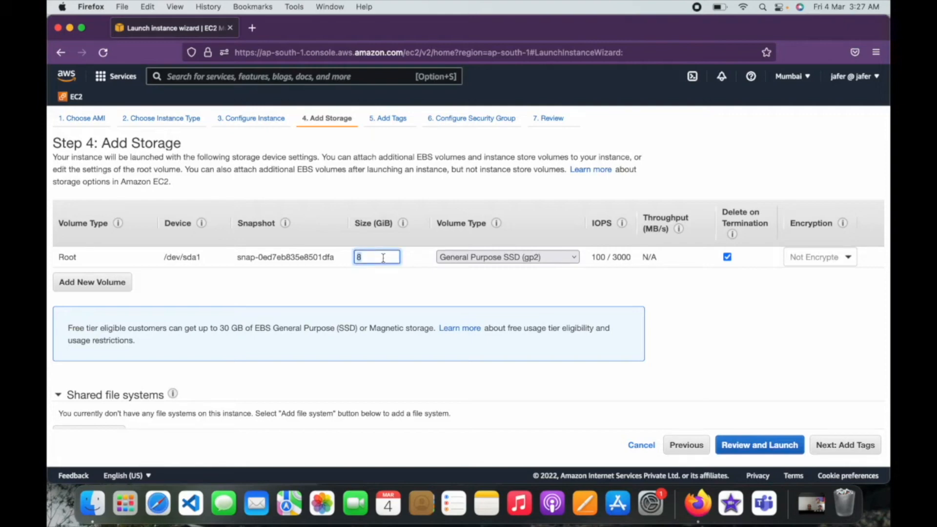
click(430, 294)
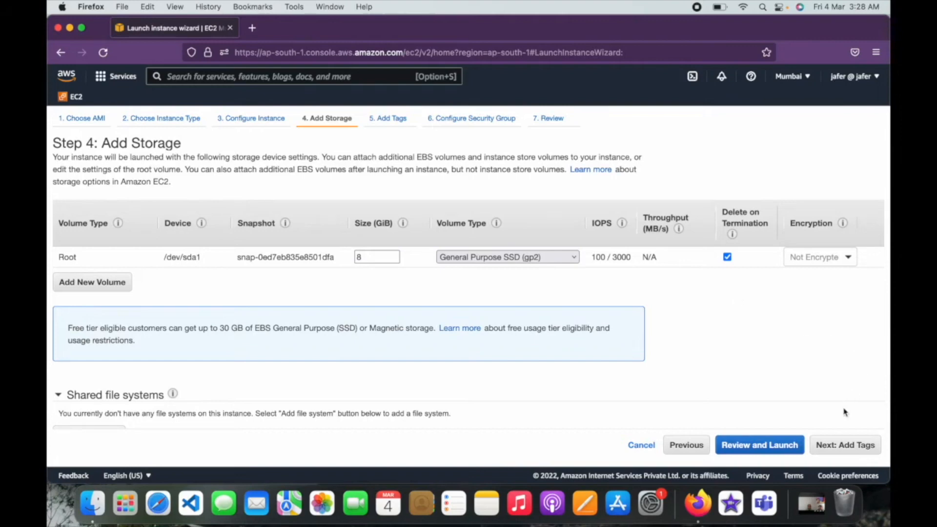
click(839, 446)
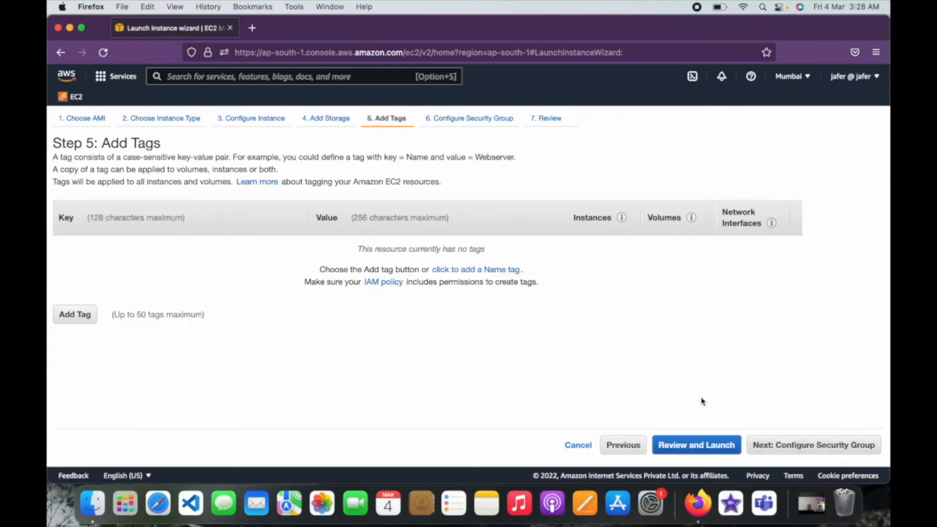
Add a tag with the key Name and the value Webserver, and proceed to the security group configuration.
click(83, 316)
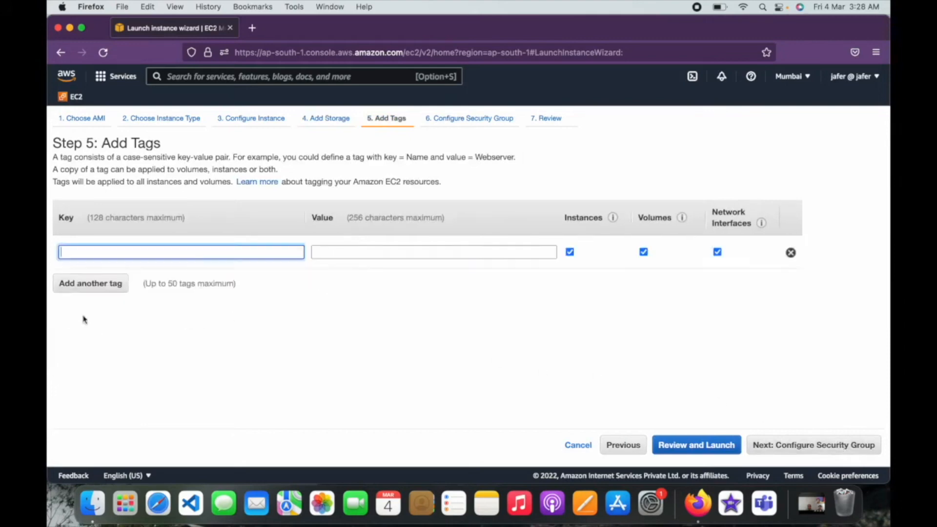
text(Name)
key(Tab)
text(Web)
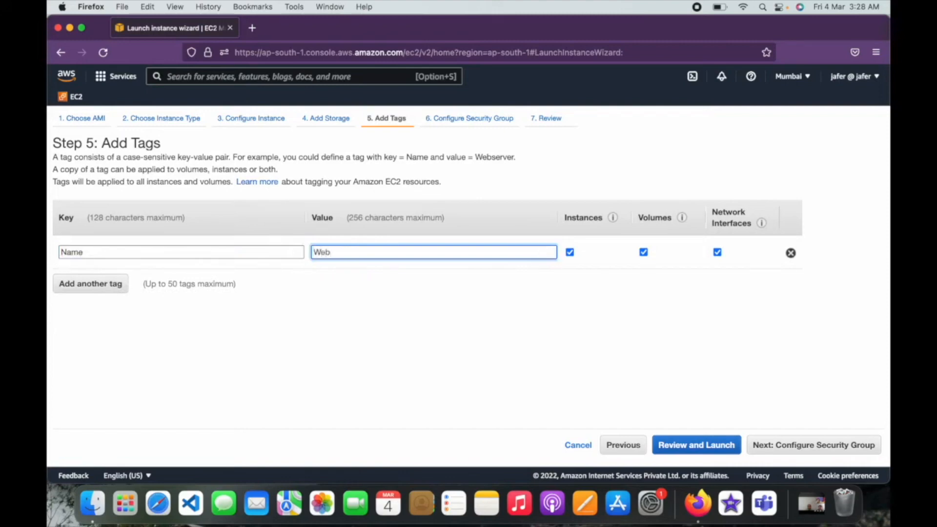
text(server)
click(179, 347)
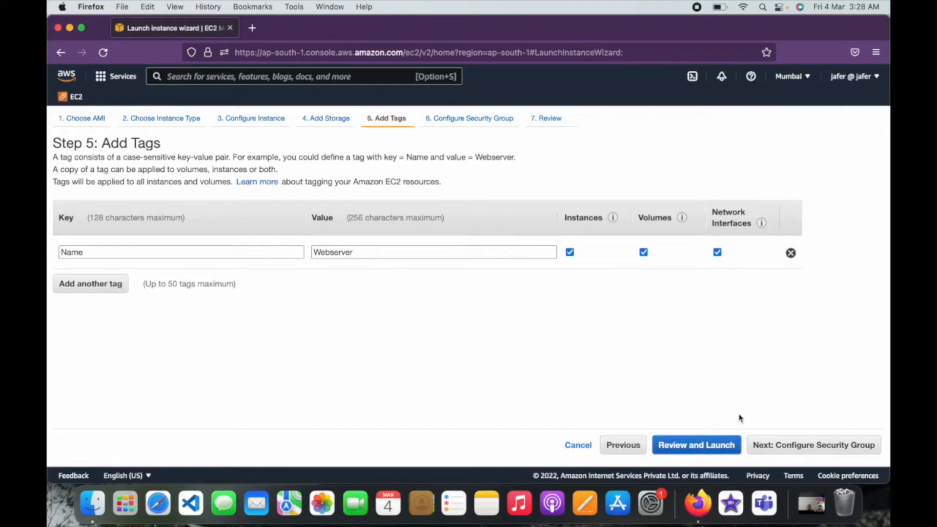
click(793, 448)
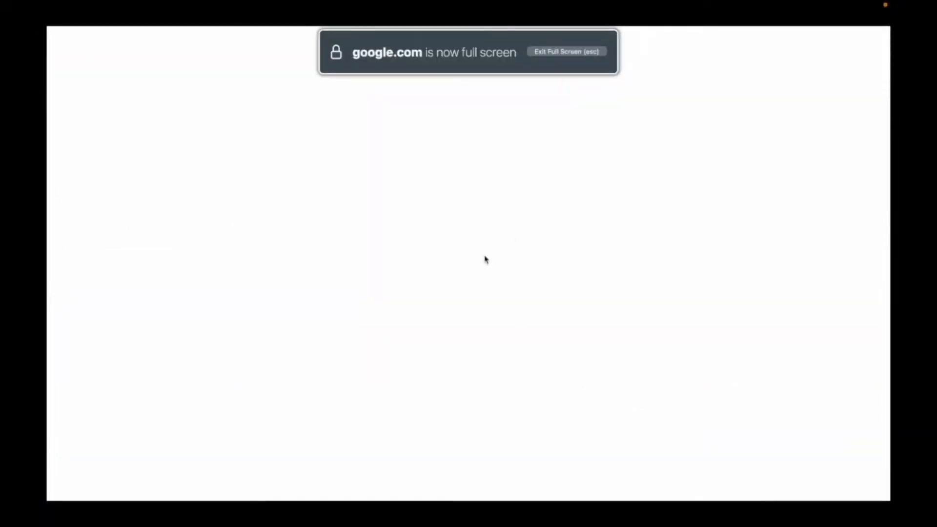
key(Right)
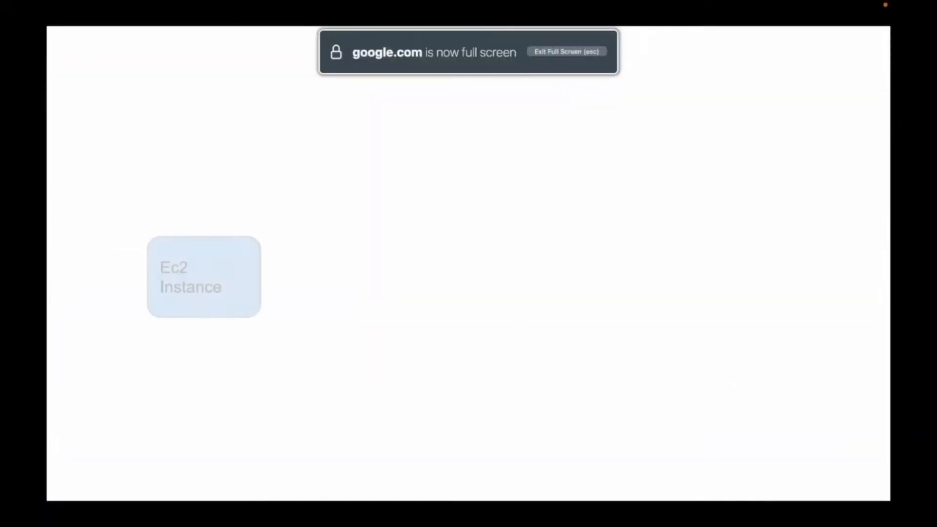
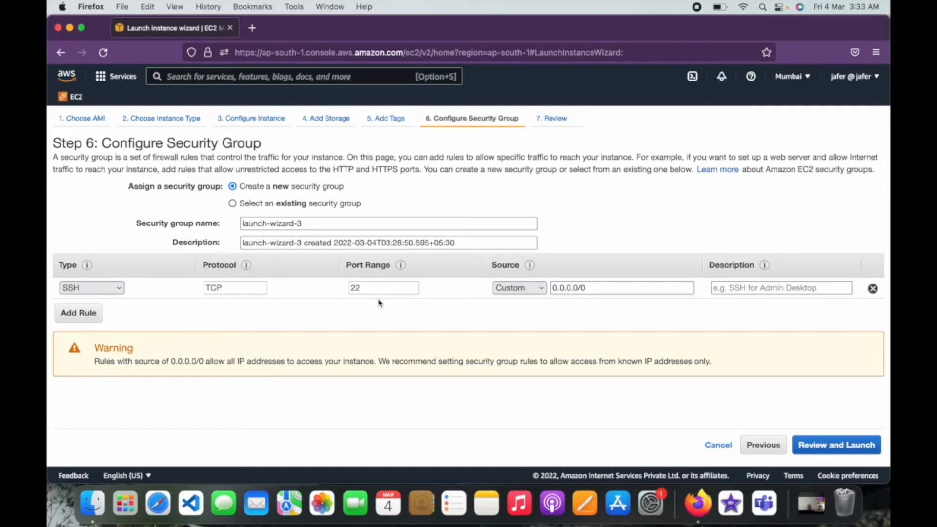
Keep the new security group's SSH rule on TCP port 22 with source 0.0.0.0/0 and proceed to the launch review.
double_click(377, 291)
click(465, 317)
click(577, 289)
click(578, 289)
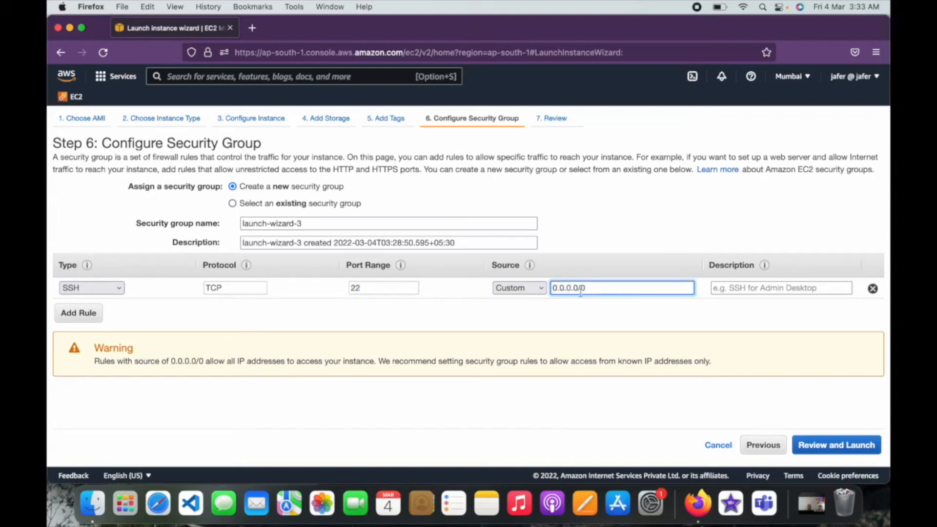
click(587, 322)
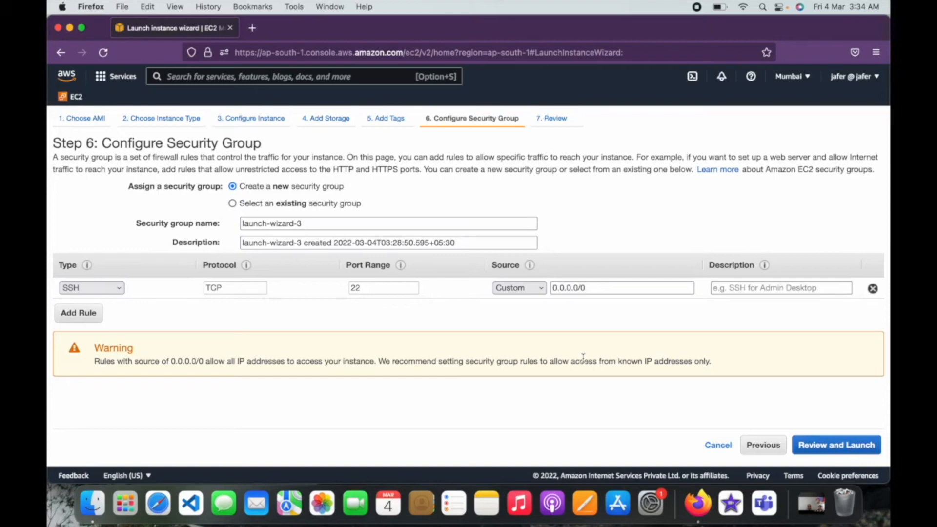
click(863, 448)
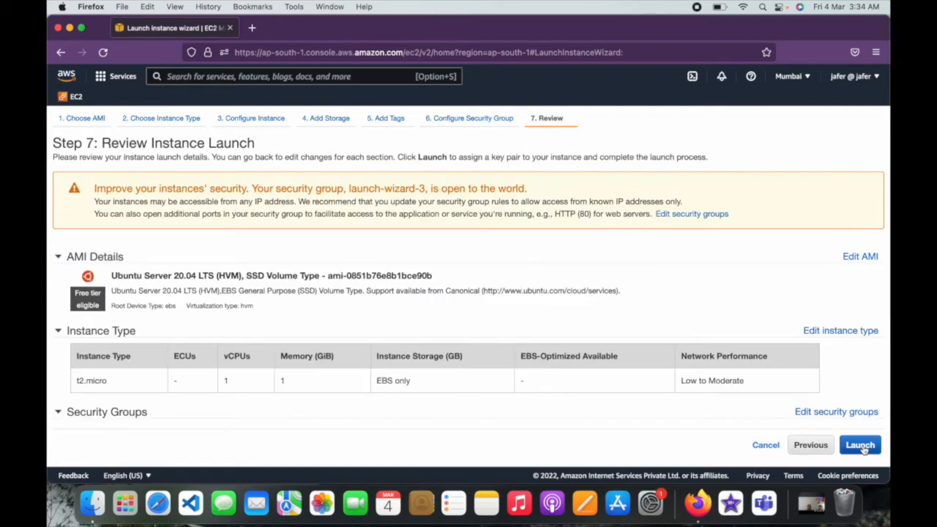
Launch the reviewed instance configuration and bring up the key pair selection.
click(862, 446)
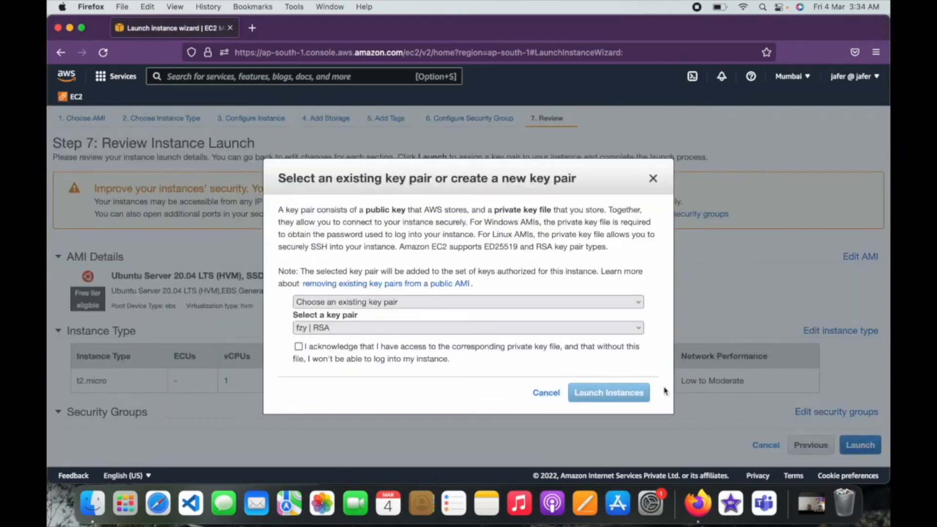
click(496, 304)
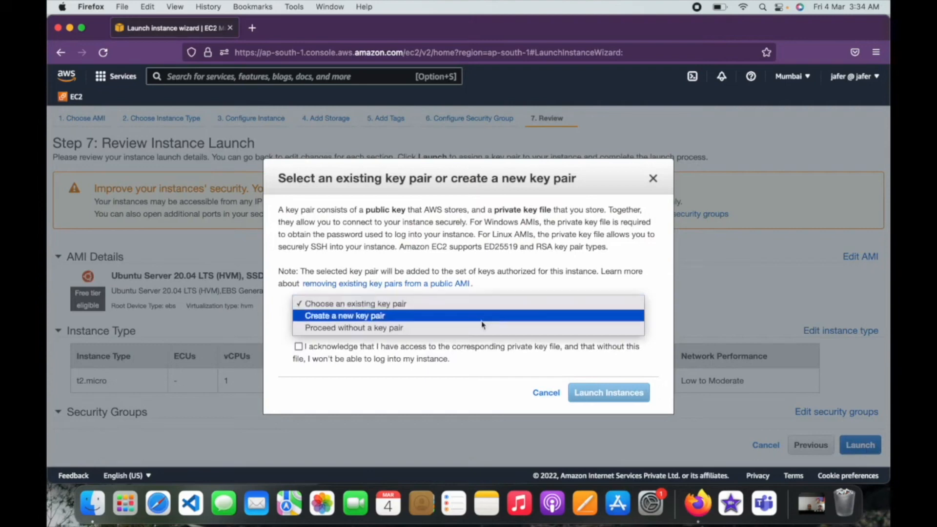
click(489, 318)
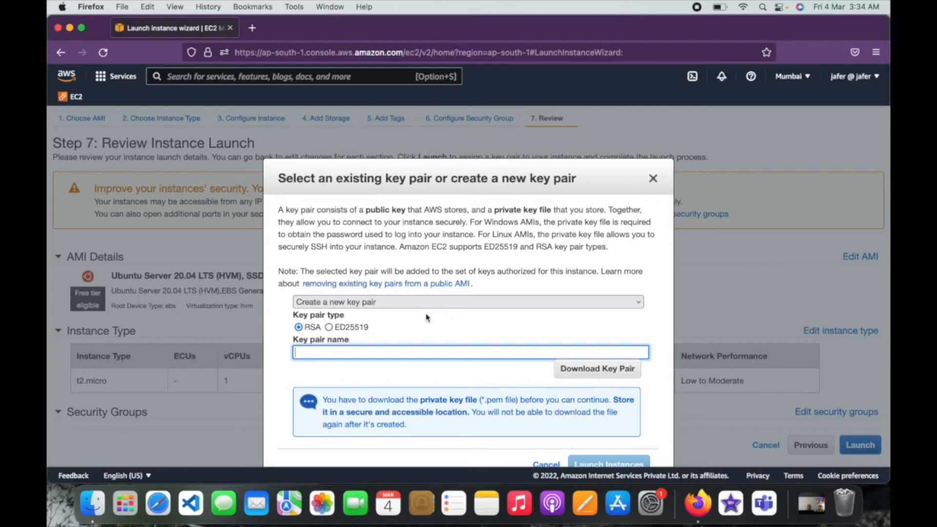
text(sisdads)
key(BackSpace)
key(BackSpace)
key(BackSpace)
key(BackSpace)
key(BackSpace)
key(BackSpace)
key(BackSpace)
key(BackSpace)
key(BackSpace)
text(fzy)
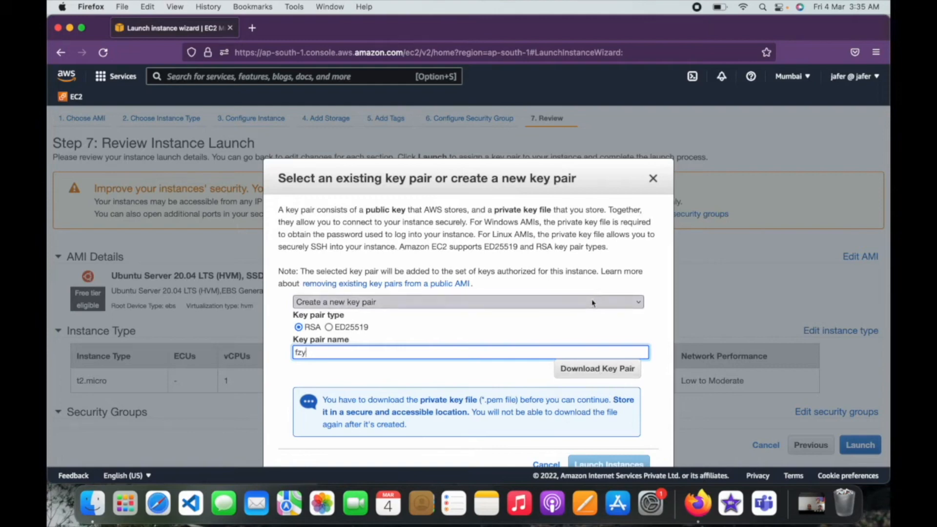
click(574, 304)
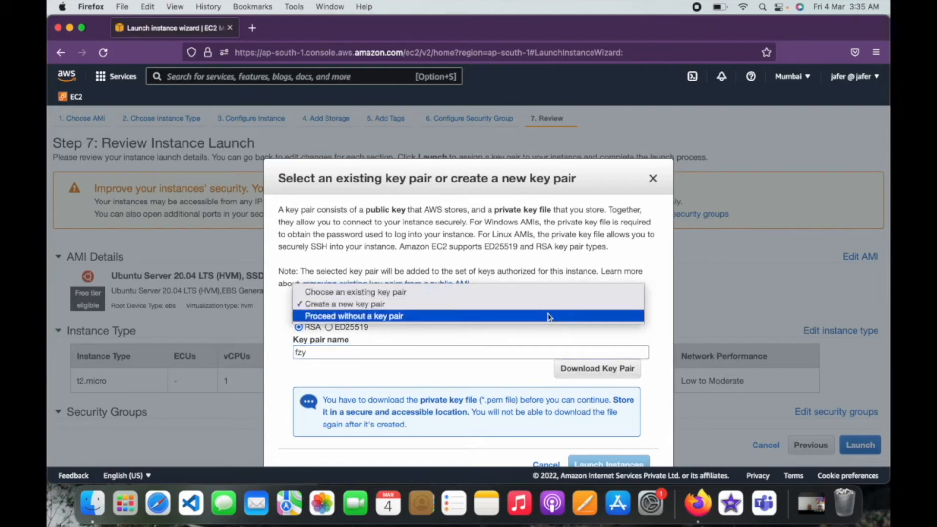
click(553, 295)
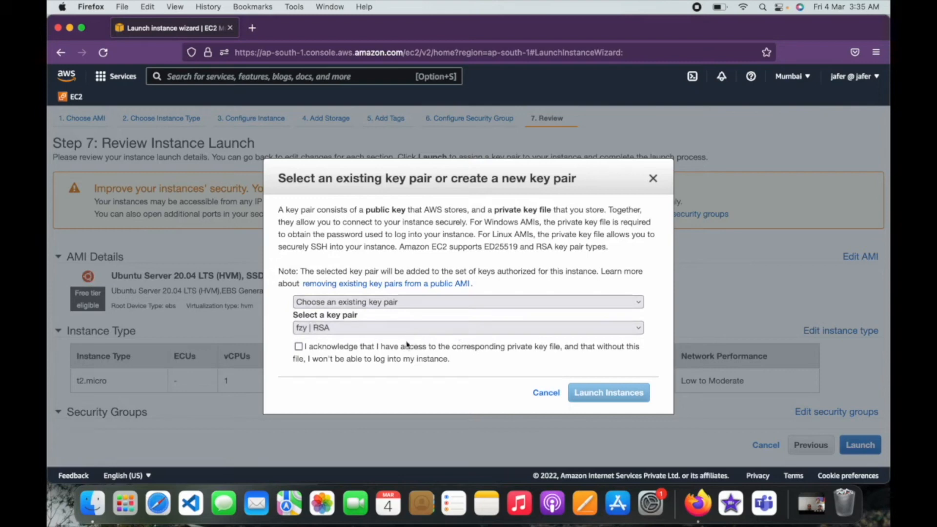
Acknowledge access to the private key file of the existing fzy RSA key pair and launch the instance.
click(307, 349)
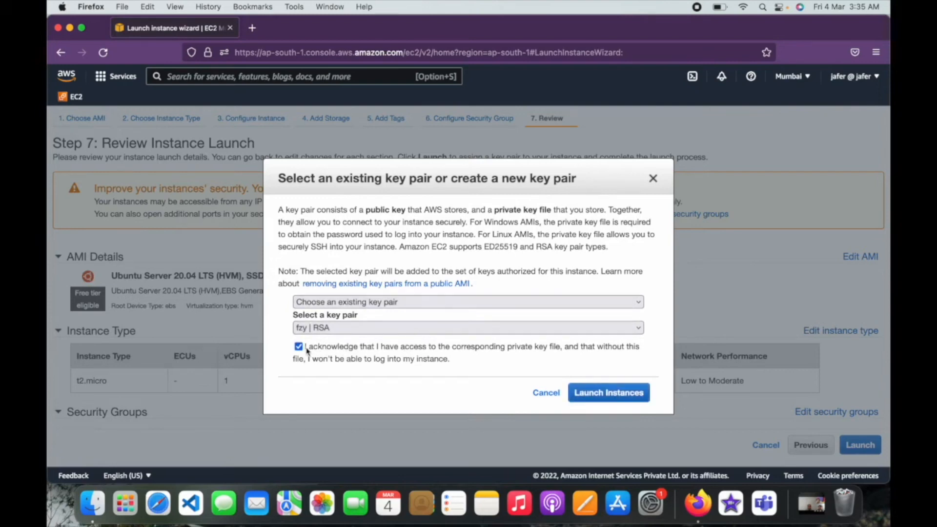
click(596, 393)
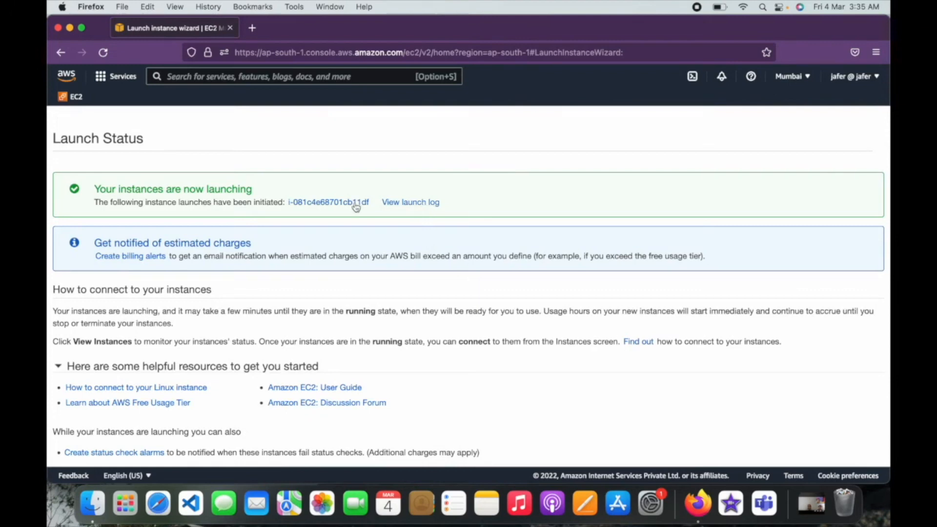
Open the launched instance in the instances list and refresh the list to check its state.
click(339, 203)
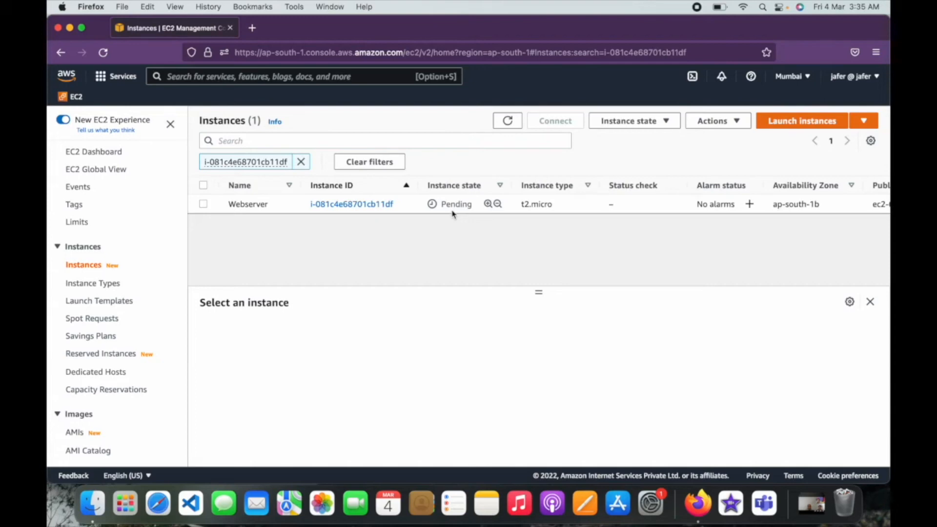
click(508, 121)
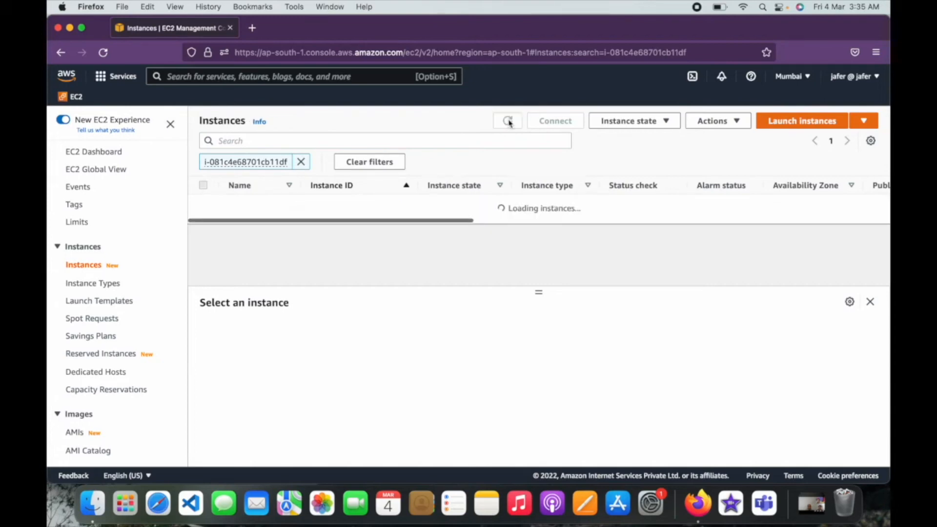
click(508, 121)
click(508, 122)
click(508, 122)
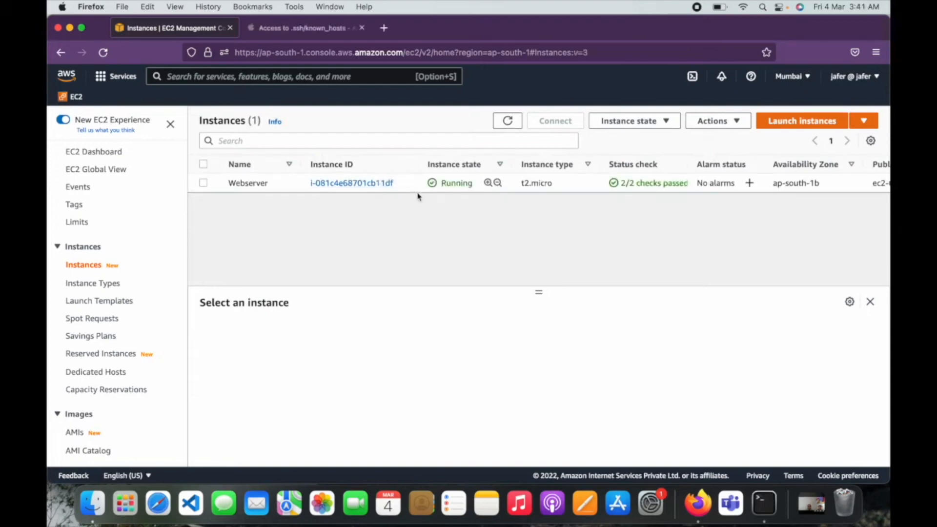
Open the Webserver instance's connection options and copy the example SSH command for an SSH client.
click(381, 187)
click(669, 150)
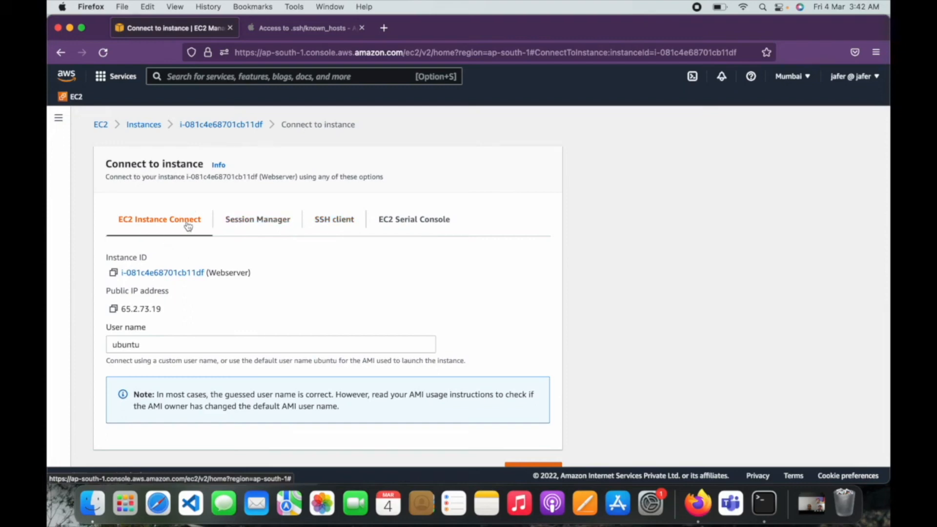
click(352, 221)
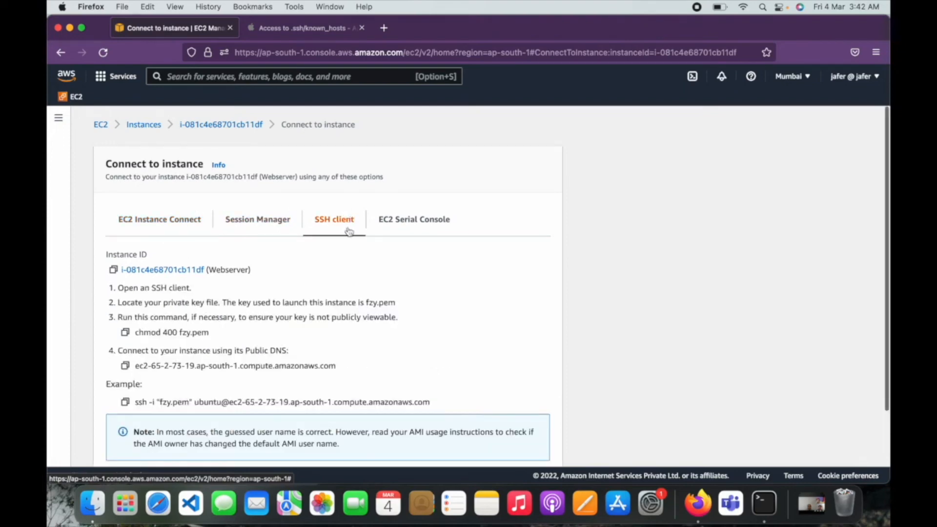
scroll(334, 295, down, 2)
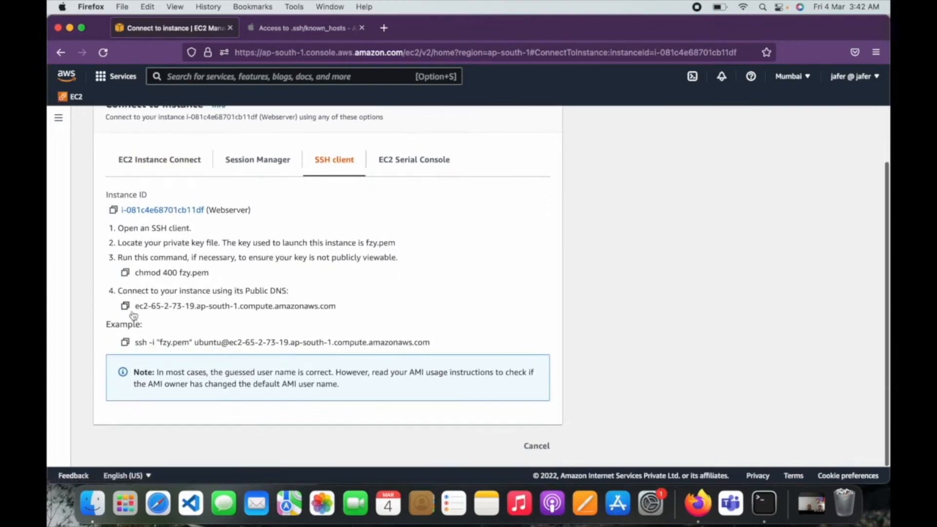
click(126, 344)
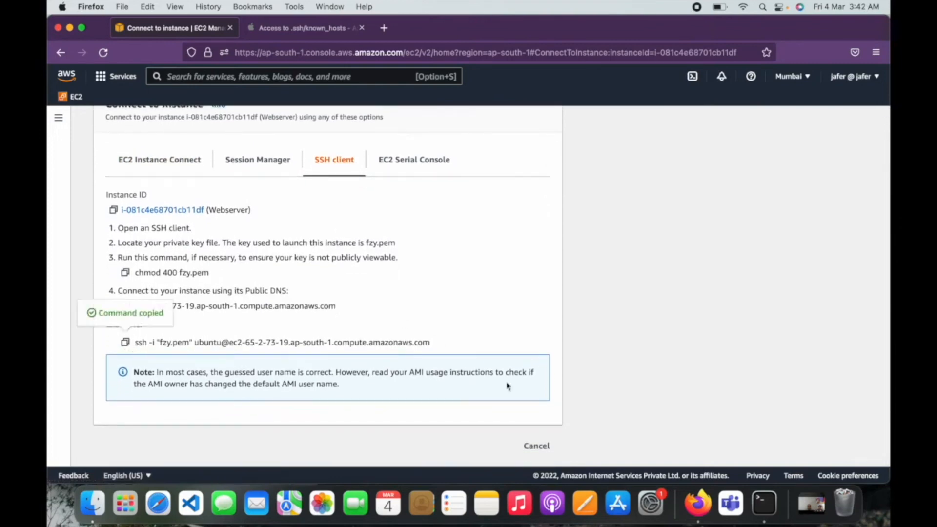
Switch to Terminal, try to connect with the copied SSH command using fzy.pem, and accept the host's authenticity with yes.
click(773, 505)
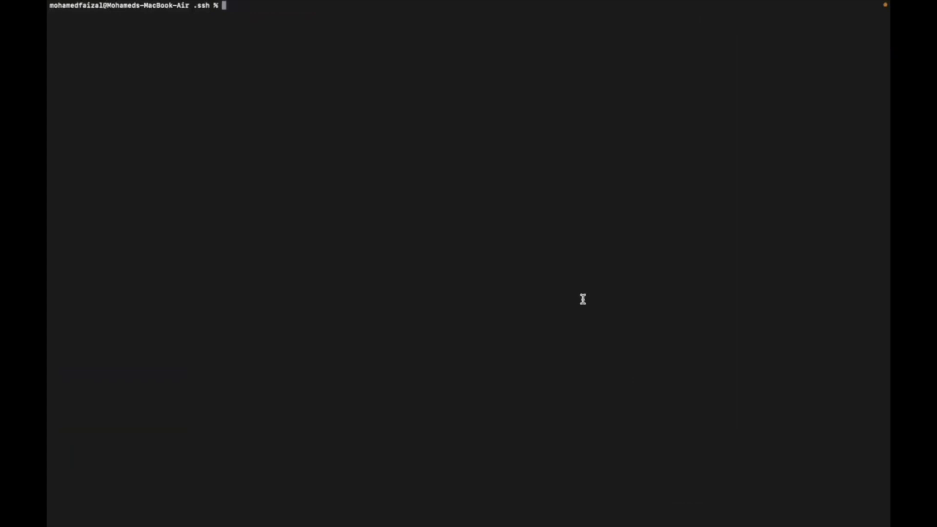
key(super+v)
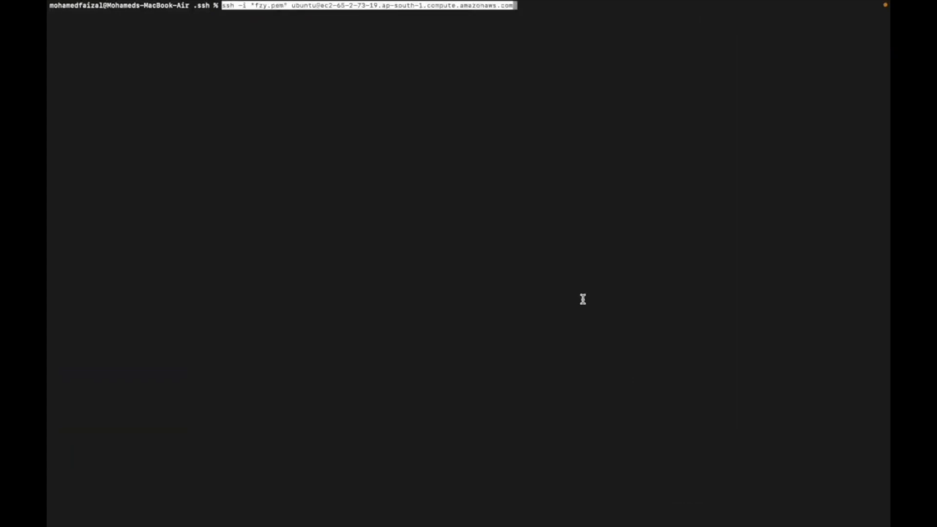
key(Return)
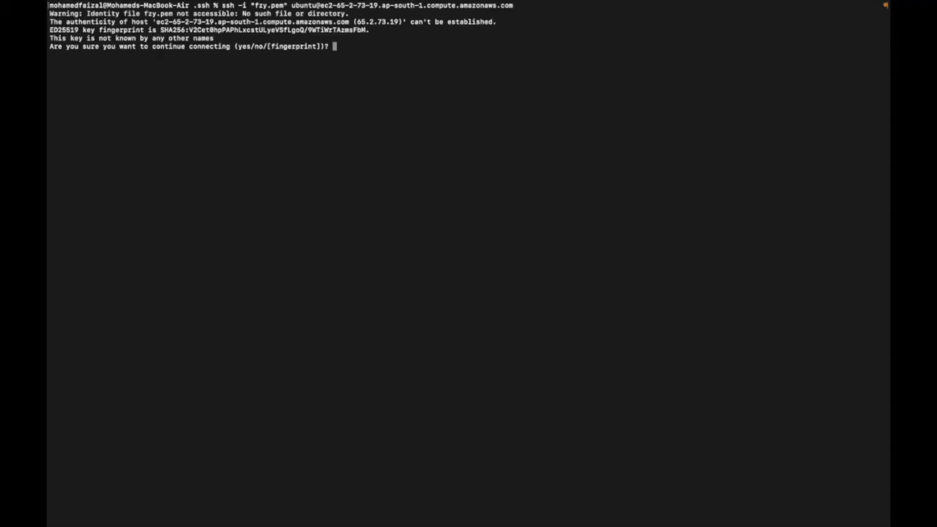
text(yes)
key(Return)
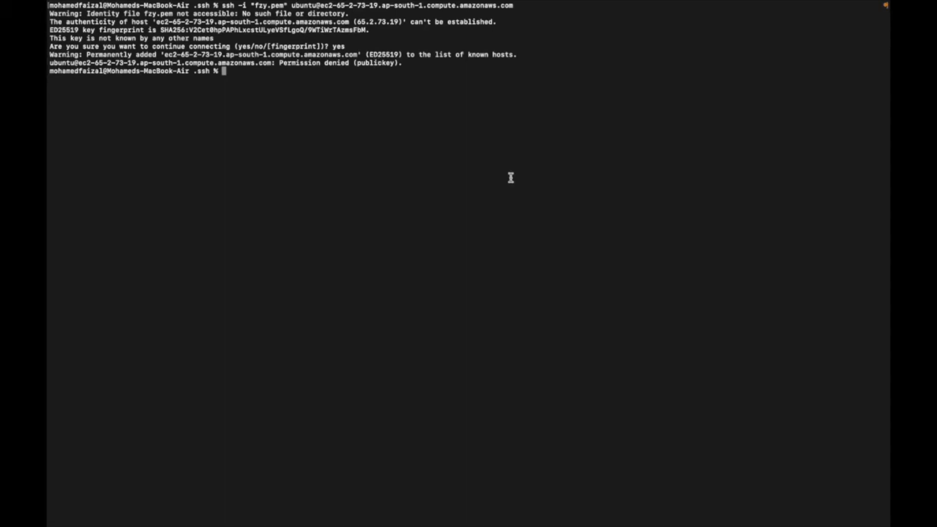
Print the working directory and change to the studies folder nested under Friday in the home directory.
text(pwd)
key(Return)
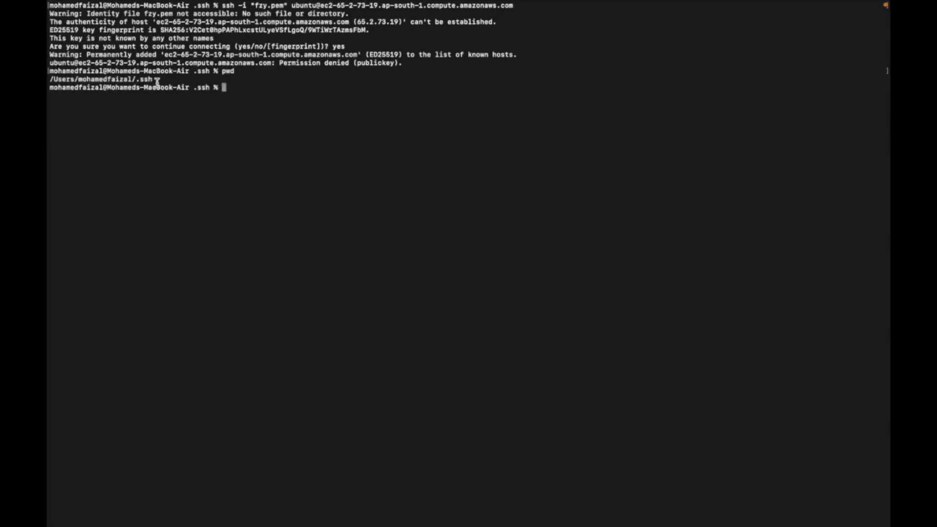
text(cd /)
key(Tab)
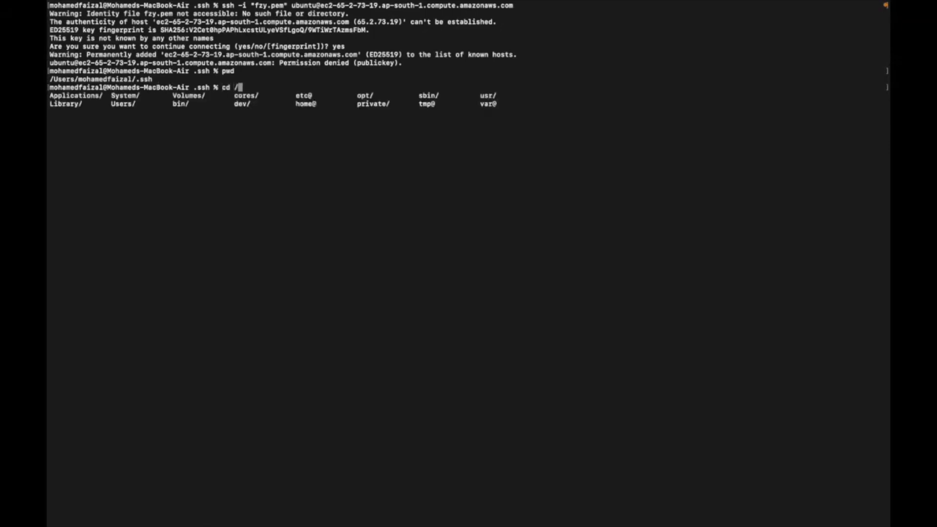
text(Us)
key(Tab)
text(mo)
key(Tab)
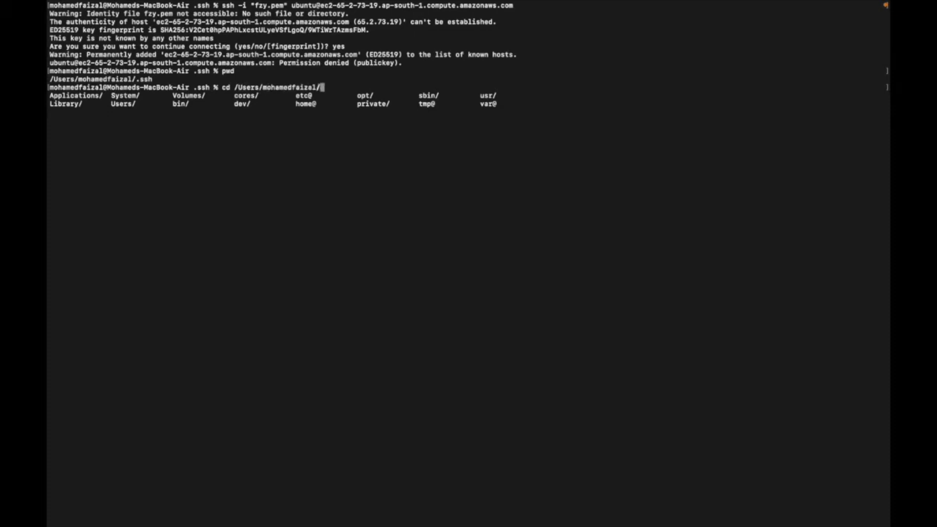
key(Tab)
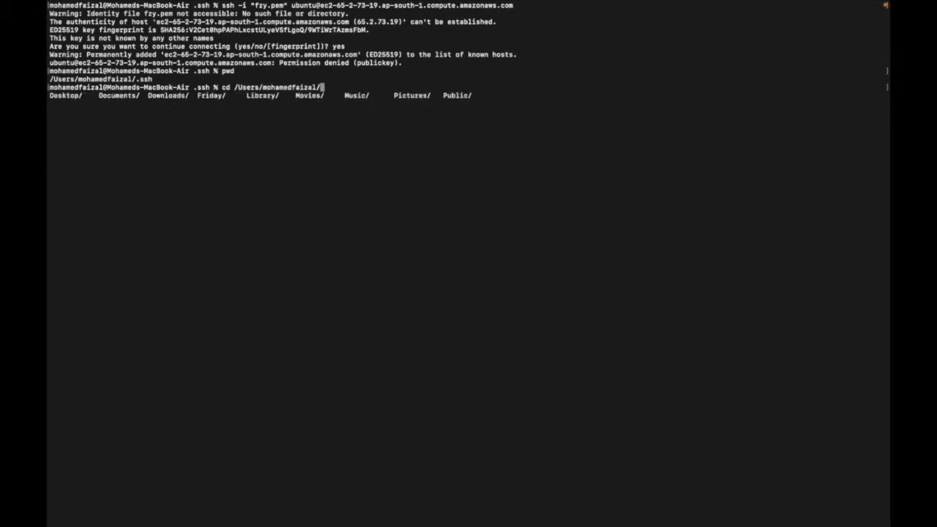
text(Fr)
key(Tab)
text(fa)
key(Tab)
text(st)
key(Tab)
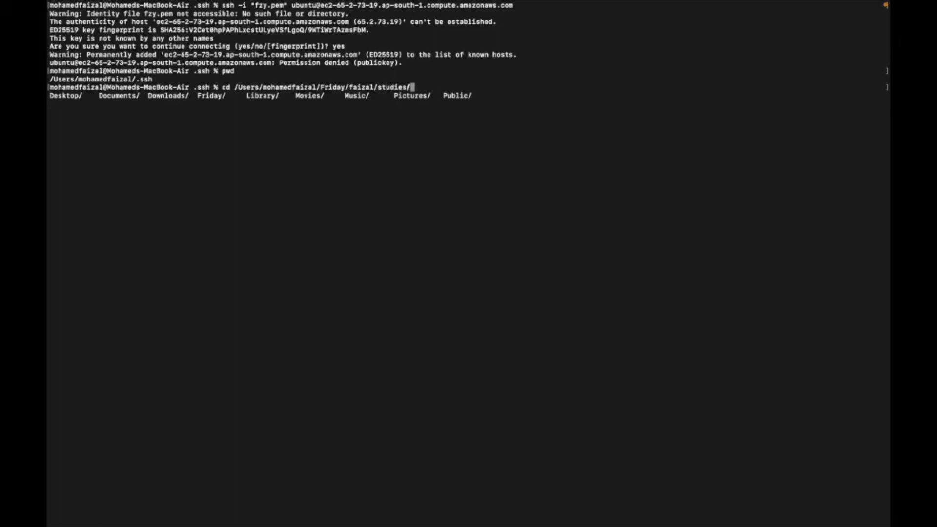
key(Return)
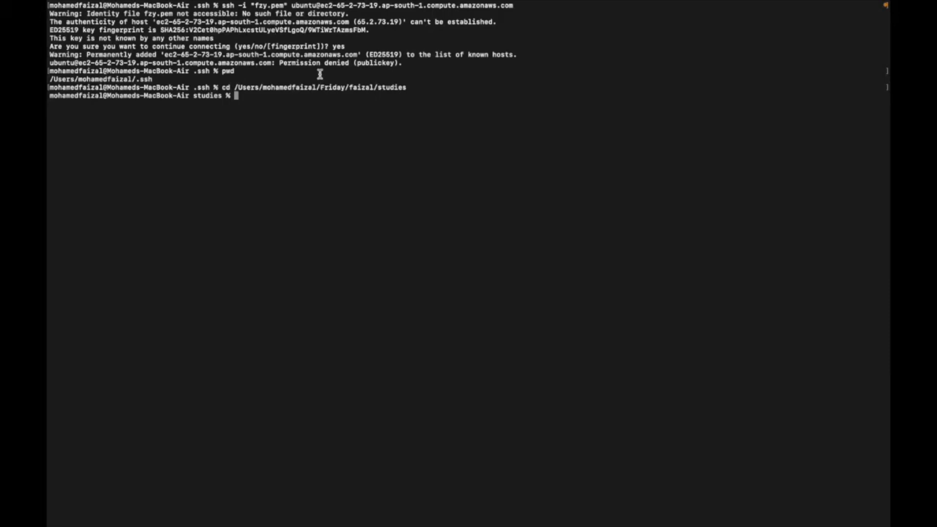
List the studies folder's files matching fzy with ls | grep fzy.
text(ls | grep)
text(fzy)
key(Return)
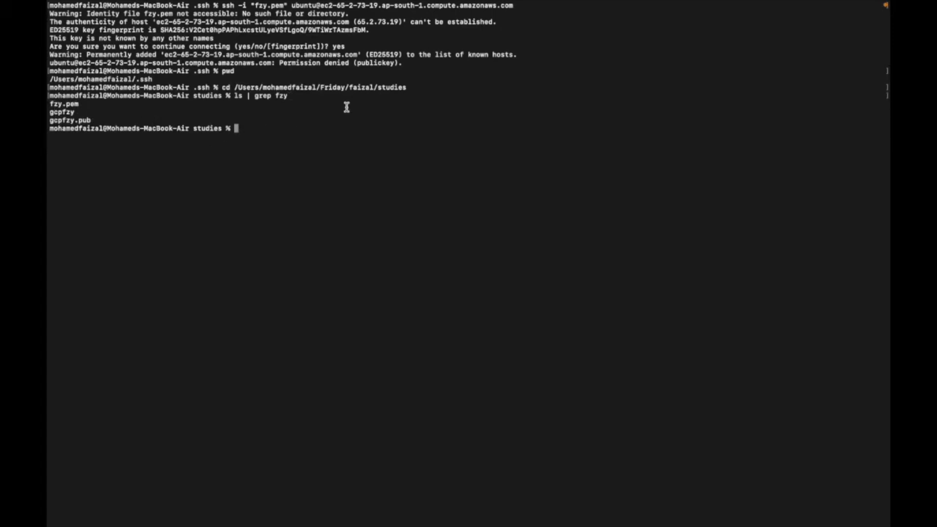
Try to connect to the instance from the studies folder with the copied ssh -i fzy.pem command.
key(super+v)
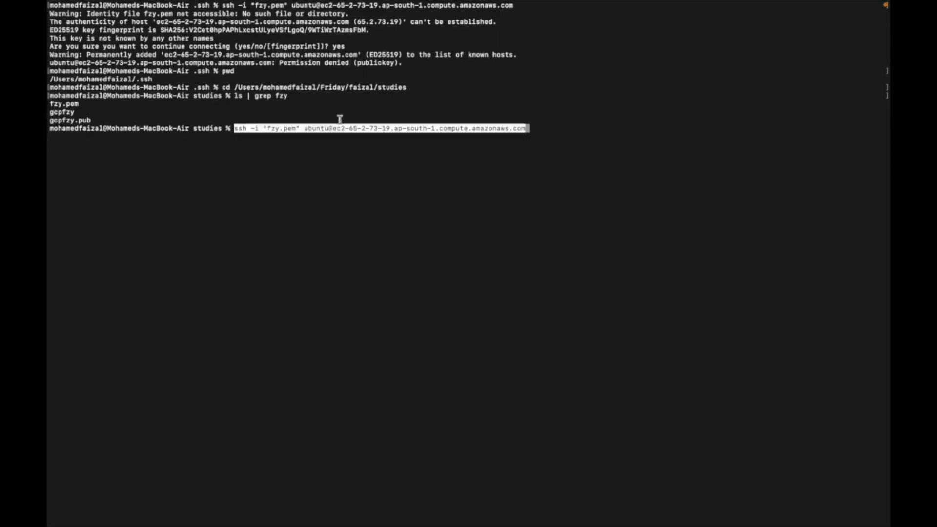
key(ctrl+Left)
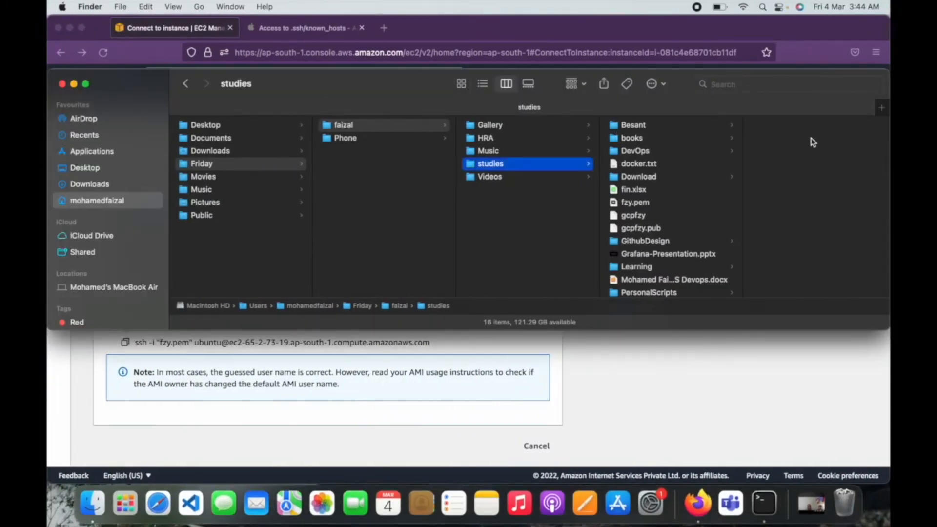
click(61, 85)
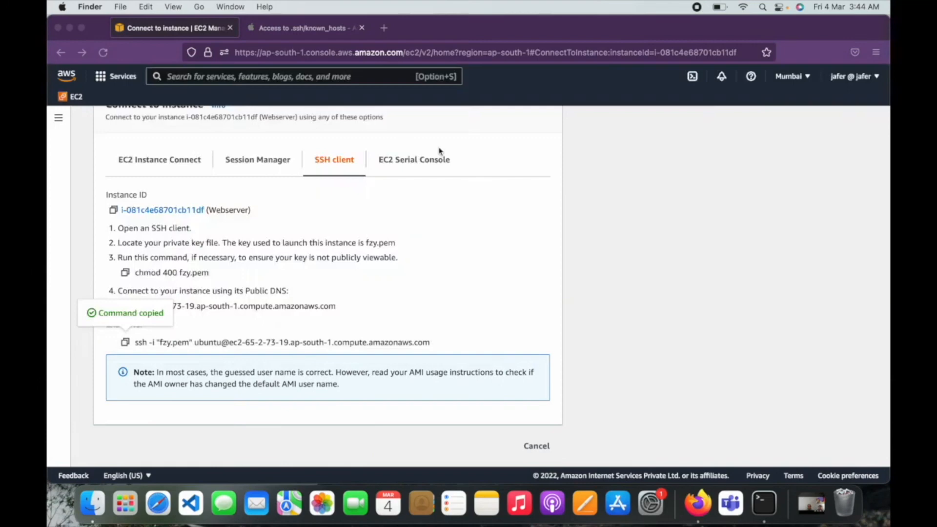
key(ctrl+Right)
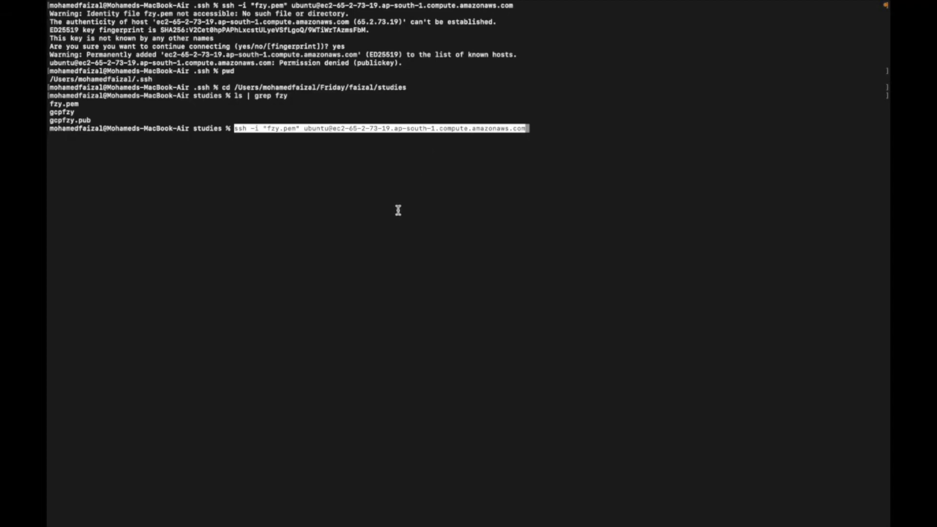
key(ctrl+Left)
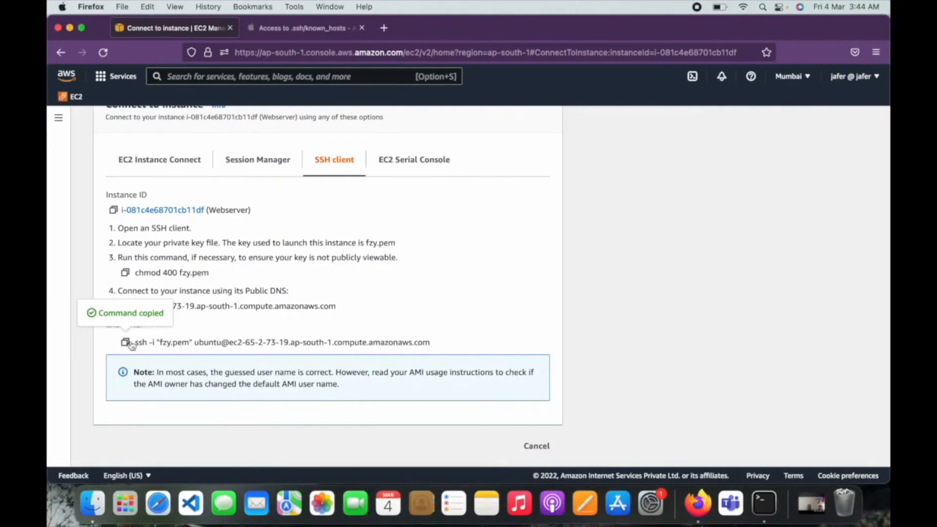
key(ctrl+Right)
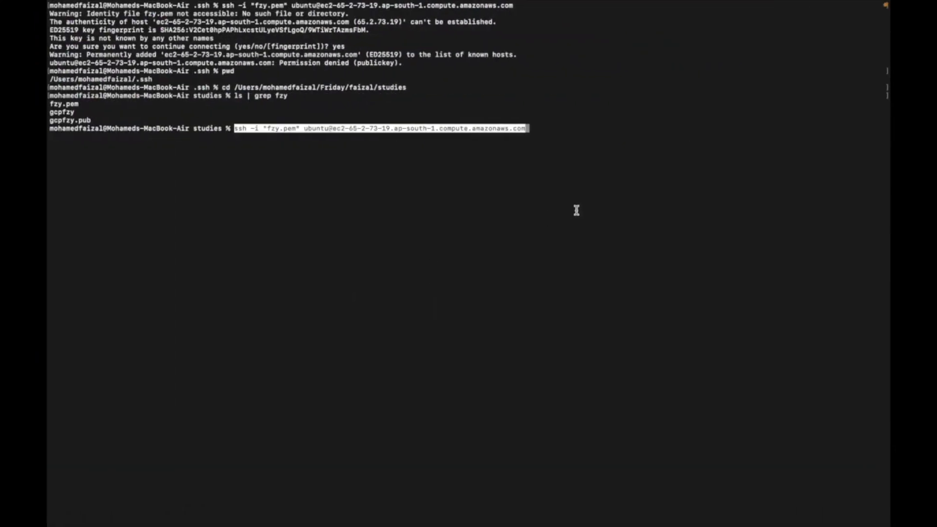
key(Return)
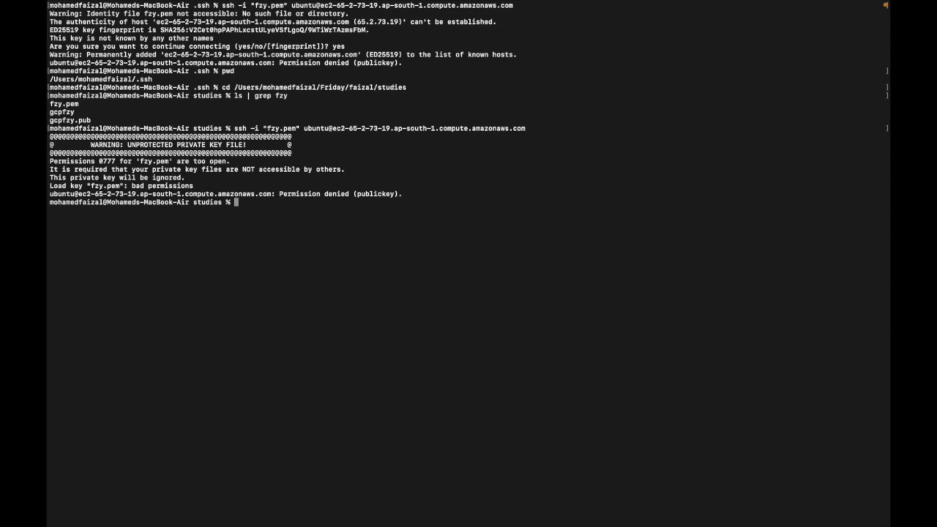
Show the permissions of the files matching fzy with ls -l | grep fzy.
key(Up)
key(Up)
key(Left)
key(Left)
key(Left)
key(Left)
key(Left)
key(Left)
key(Left)
key(Left)
key(Left)
key(Left)
key(BackSpace)
text(s -l)
key(Return)
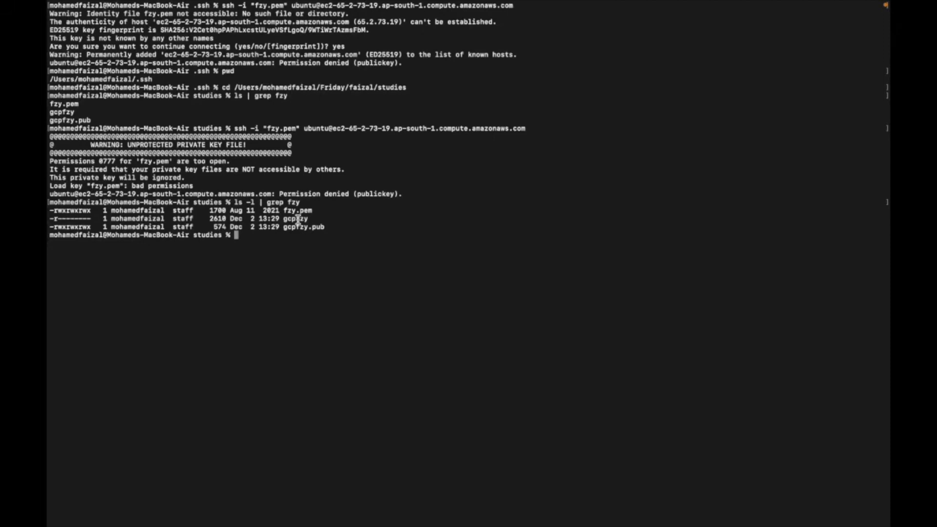
Restrict the private key file's permissions with chmod 400 fzy.pem.
text(chmod)
text(400 fz)
key(Tab)
key(Return)
Rerun the SSH command with fzy.pem to connect as ubuntu to ec2-65-2-73-19.ap-south-1.compute.amazonaws.com.
key(Up)
key(Up)
key(Up)
key(Return)
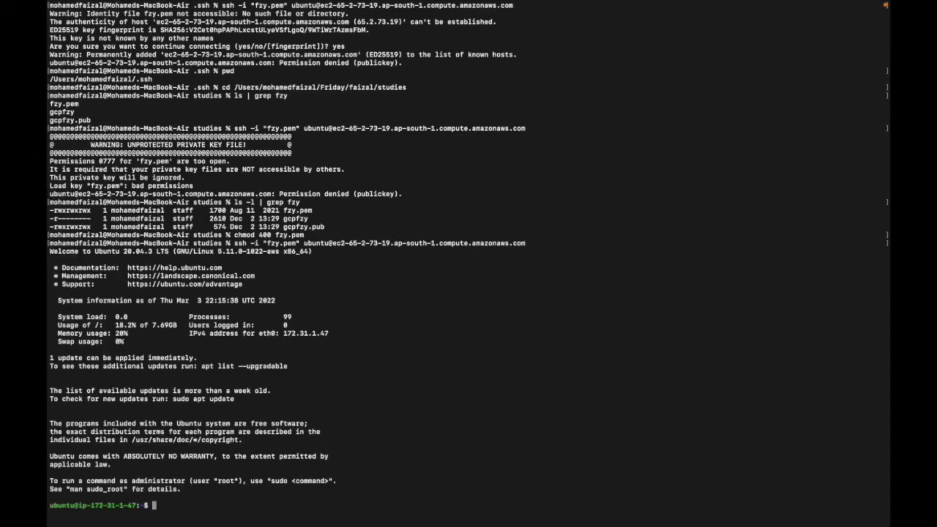
Clear the terminal and open a root shell on the instance with sudo bash.
text(clear)
key(Return)
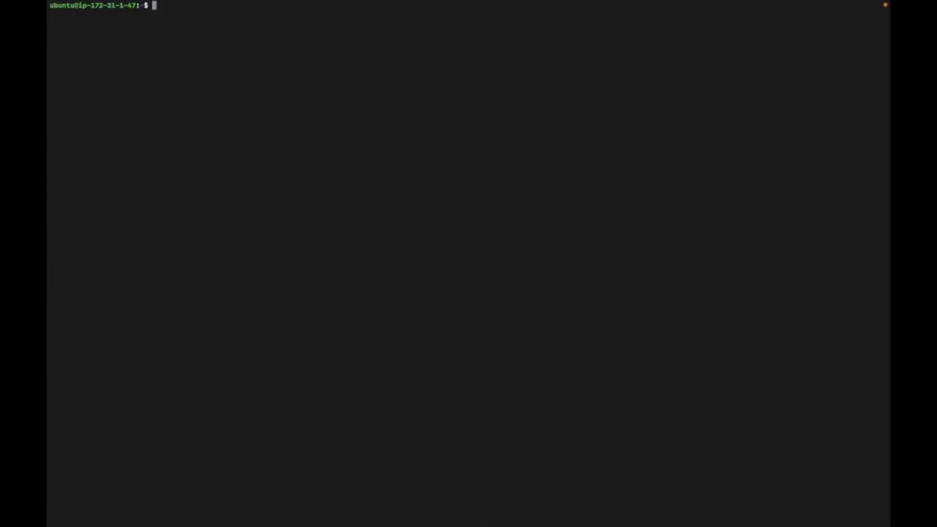
text(sudo bash)
key(Return)
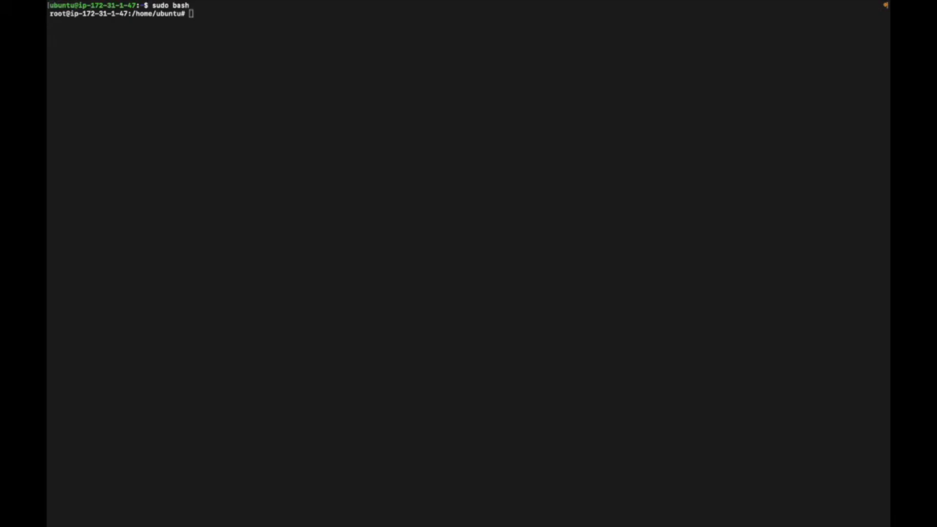
Try to install the ssh package with apt-get install ssh.
click(545, 147)
text(apt-get install ssh)
key(Return)
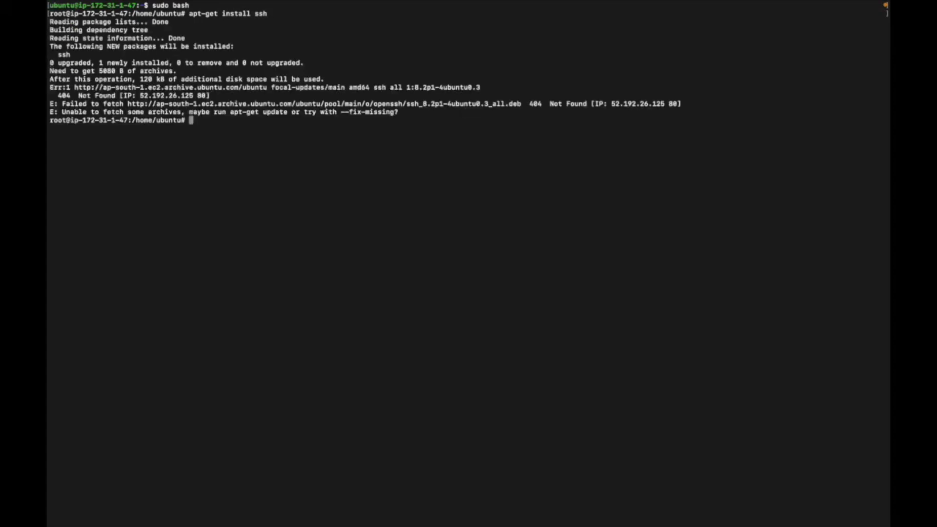
Discard the recalled install command and clear the terminal output.
key(Up)
key(BackSpace)
key(BackSpace)
key(BackSpace)
key(BackSpace)
key(BackSpace)
key(BackSpace)
key(BackSpace)
key(BackSpace)
key(BackSpace)
key(BackSpace)
key(BackSpace)
key(BackSpace)
key(BackSpace)
key(BackSpace)
key(BackSpace)
key(BackSpace)
key(BackSpace)
key(BackSpace)
key(BackSpace)
text(clear)
key(Return)
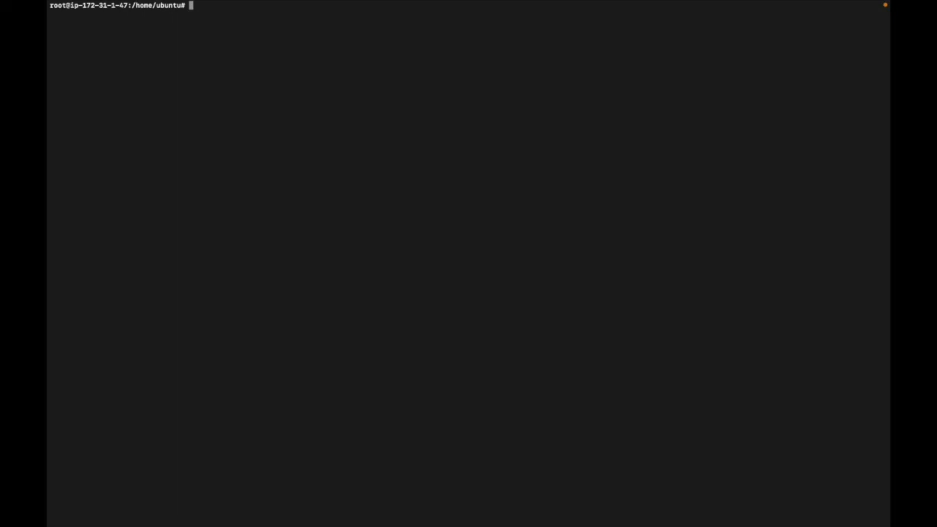
Try to install the web server with apt-get as package httpd, and again as package apache.
text(apt-get install httpd)
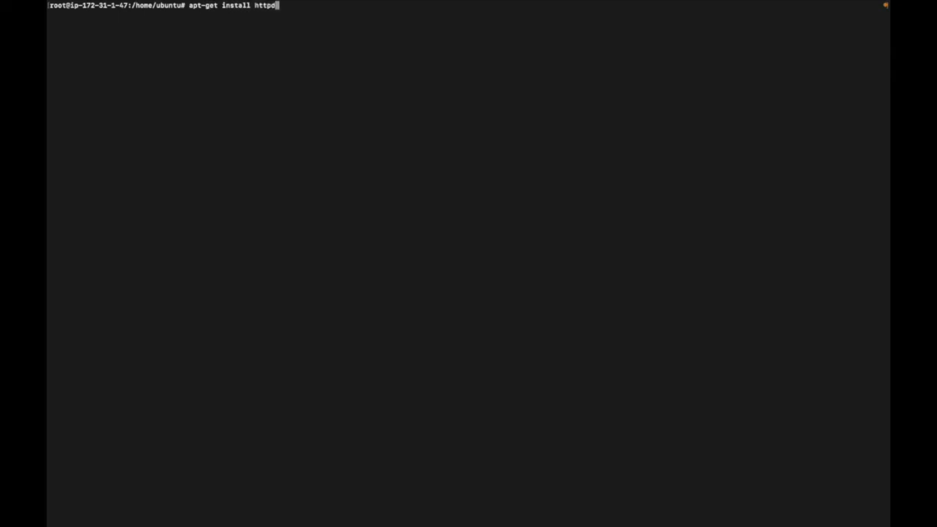
key(Return)
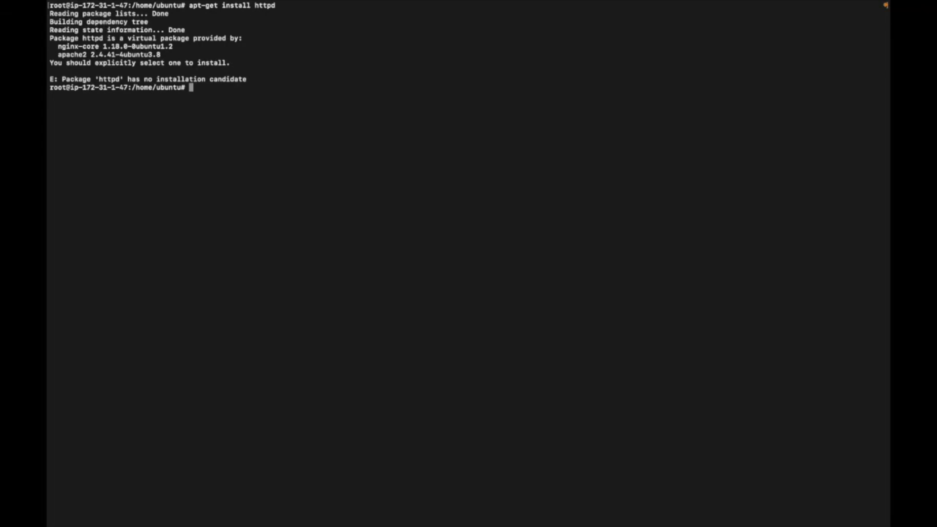
key(Up)
key(BackSpace)
key(BackSpace)
key(BackSpace)
key(BackSpace)
key(BackSpace)
key(BackSpace)
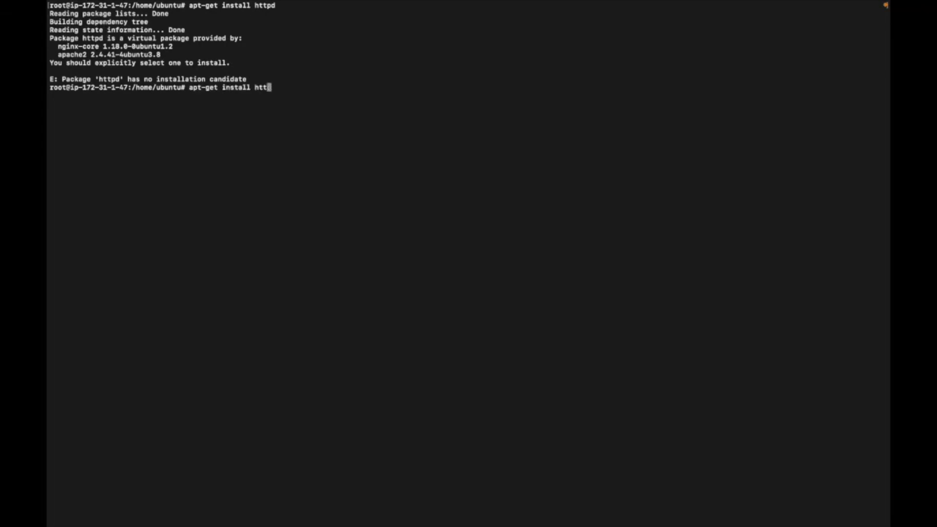
text(apache)
key(Return)
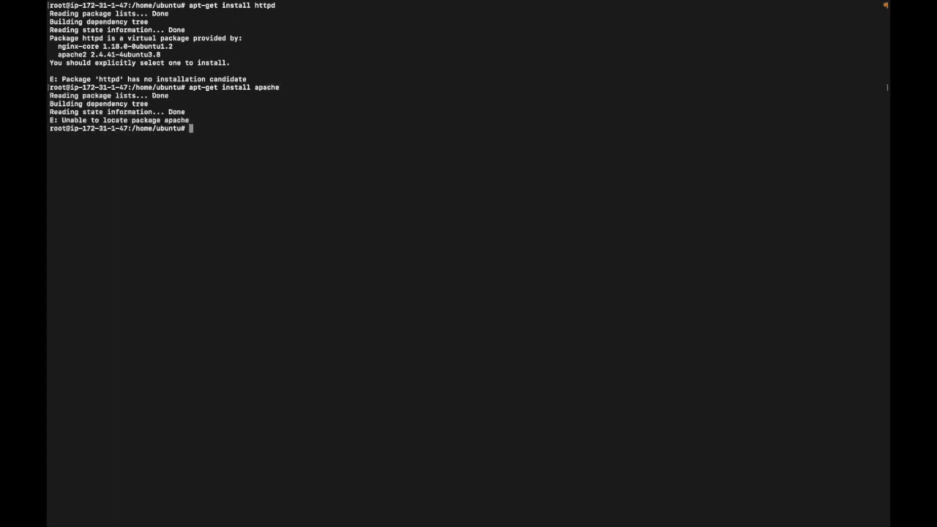
Try to install the apache2 package with apt-get install apache2, answering y to continue.
key(Up)
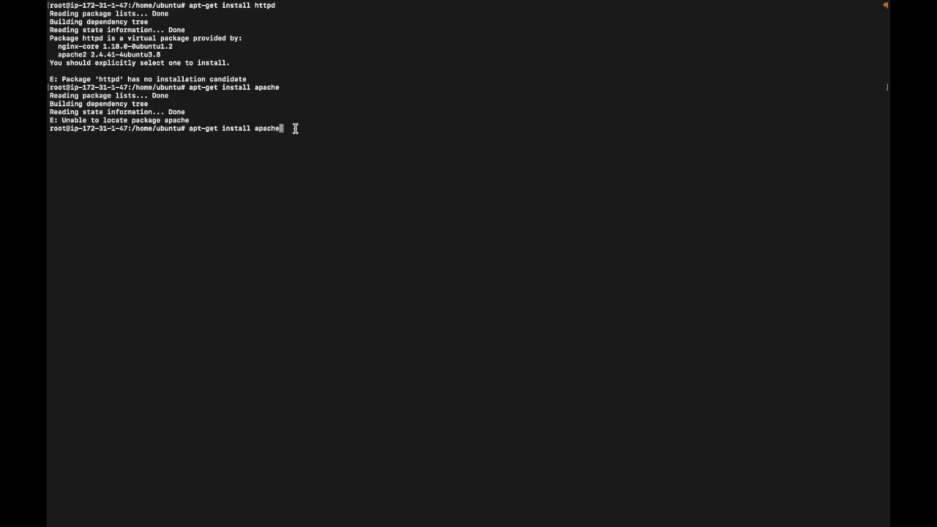
text(2)
key(Return)
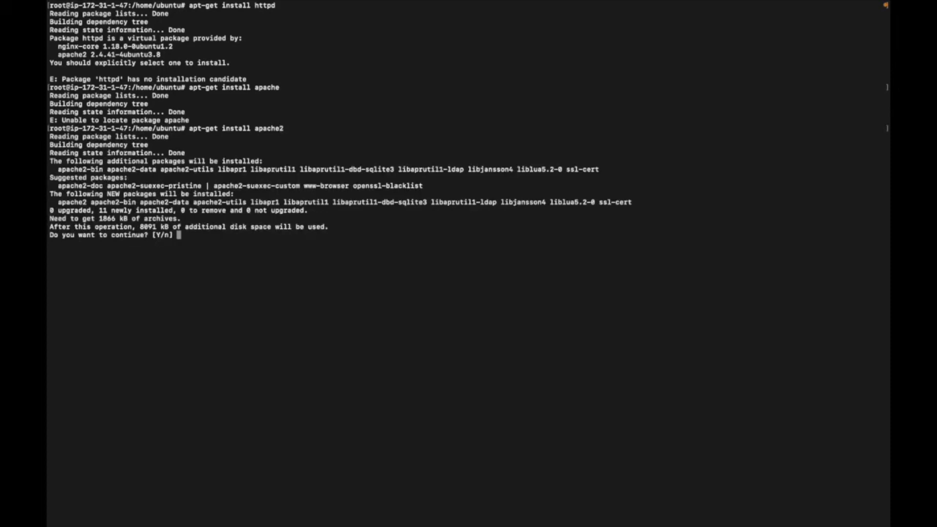
text(y)
key(Return)
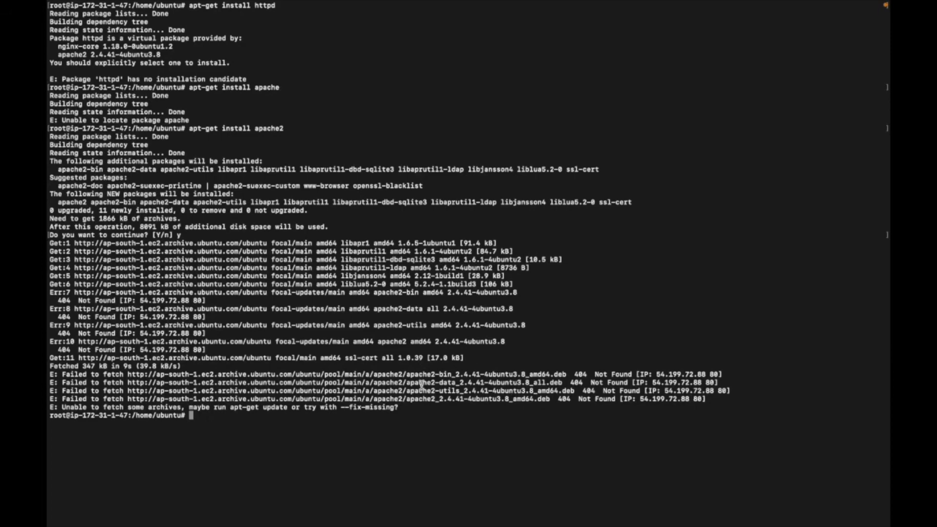
Refresh the package lists with apt-get update, and rerun apt-get install apache2, accepting the installation with y.
text(apt-get update)
key(Return)
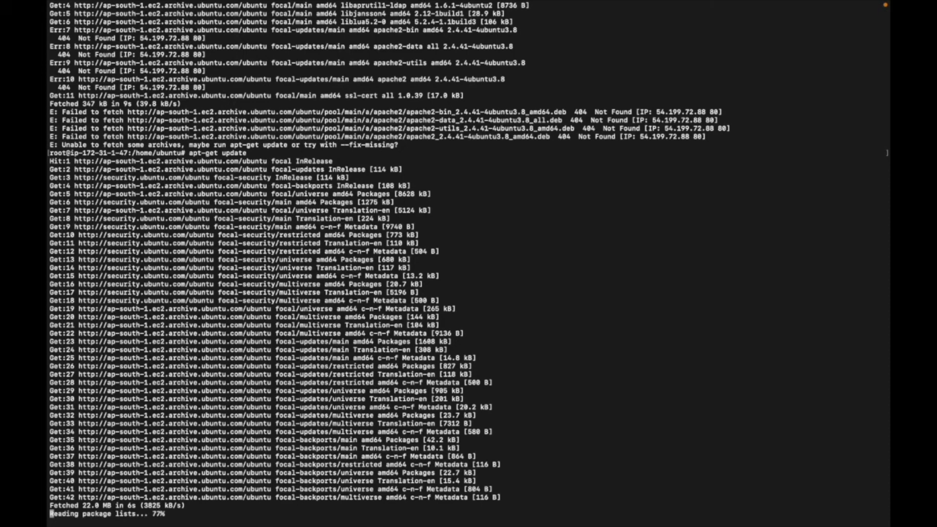
key(Up)
key(Up)
key(Return)
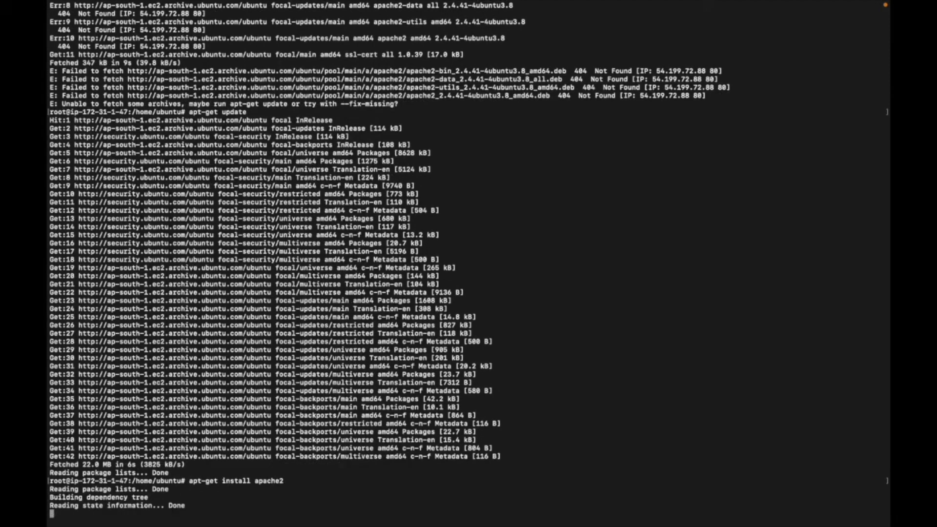
text(y)
key(Return)
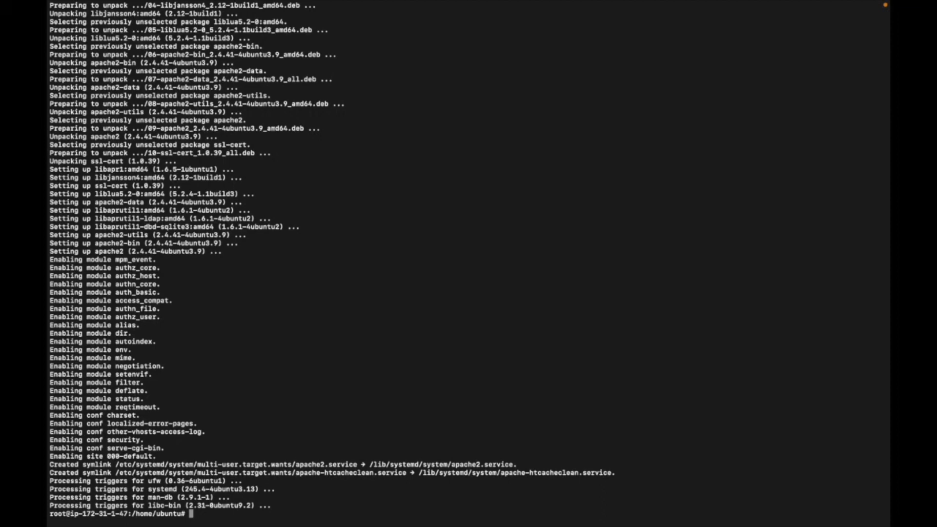
Try to start the web server service under the name httpd with systemctl start httpd.
text(systemc)
text(tl start ht)
text(tp)
key(BackSpace)
text(tpd)
key(Return)
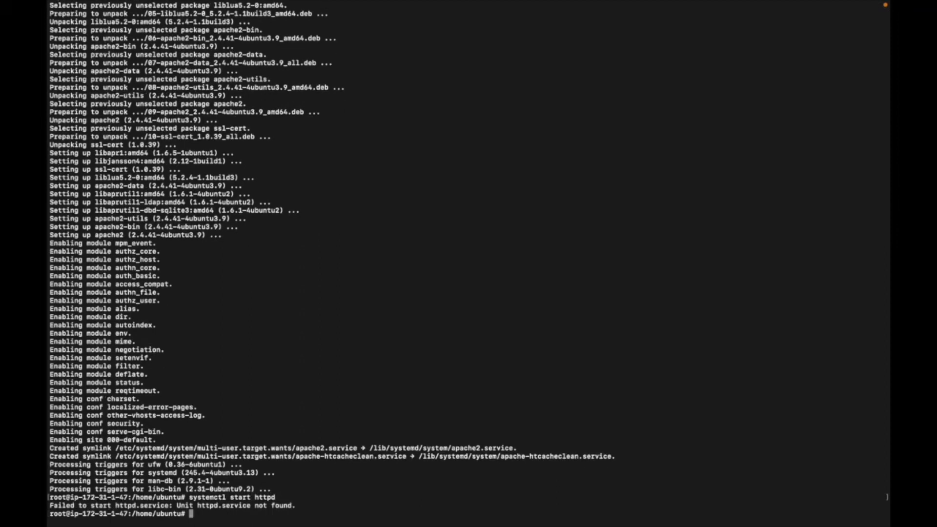
Try to start the service under the name apache with systemctl start apache.
key(Up)
key(BackSpace)
key(BackSpace)
key(BackSpace)
key(BackSpace)
key(BackSpace)
text(pache)
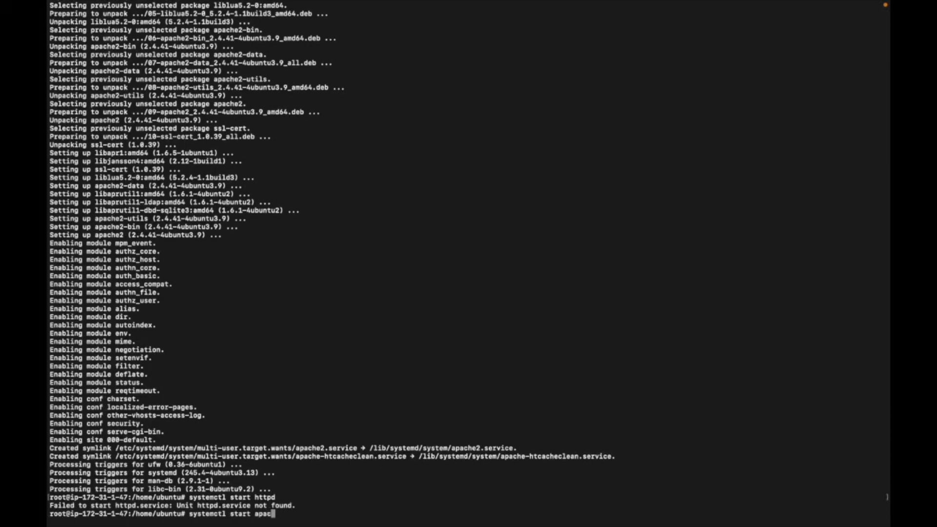
key(Return)
Start the web server service with systemctl start apache2.
key(Up)
text(2)
key(Return)
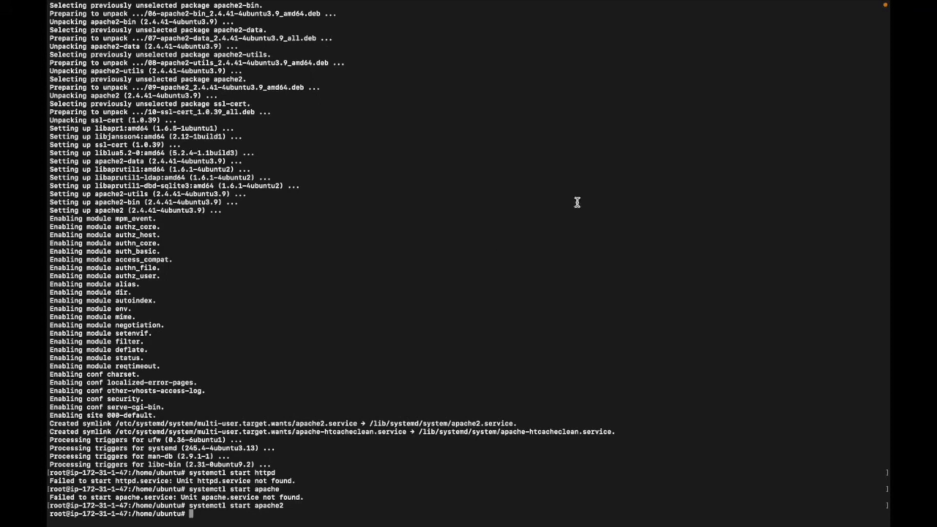
Switch to Firefox, open the Webserver instance's summary and copy its public IPv4 address.
key(ctrl+Left)
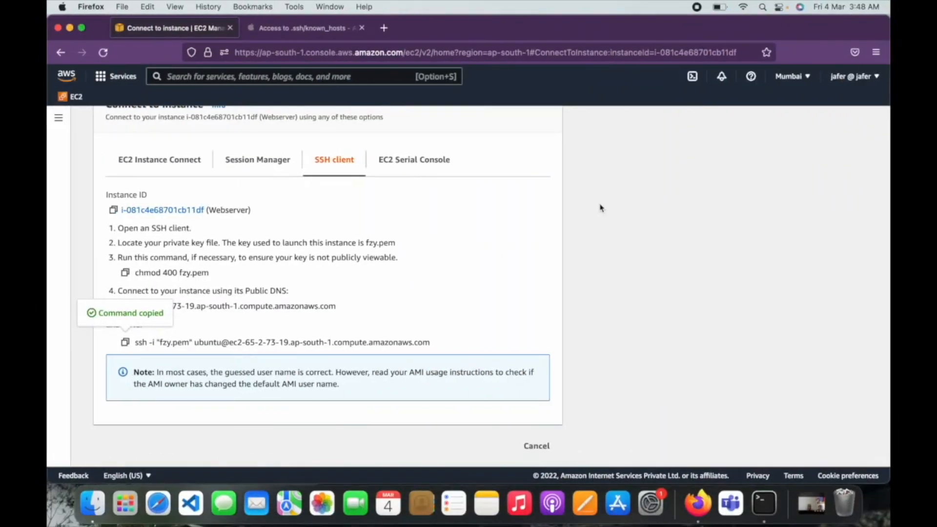
scroll(317, 222, up, 3)
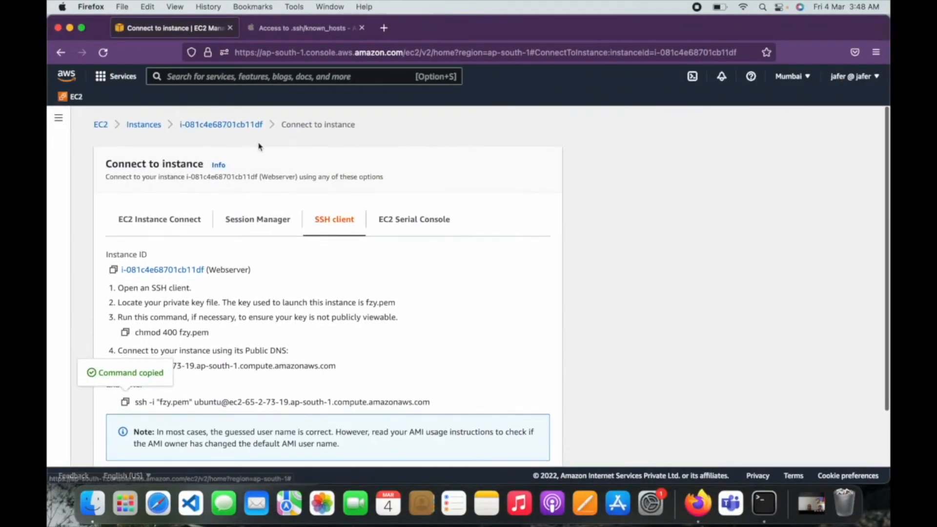
click(248, 127)
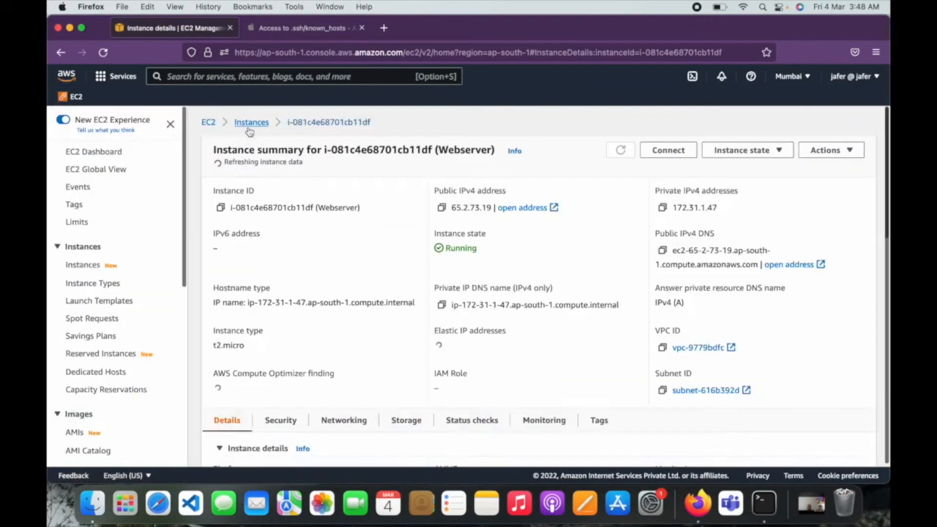
click(440, 205)
click(389, 32)
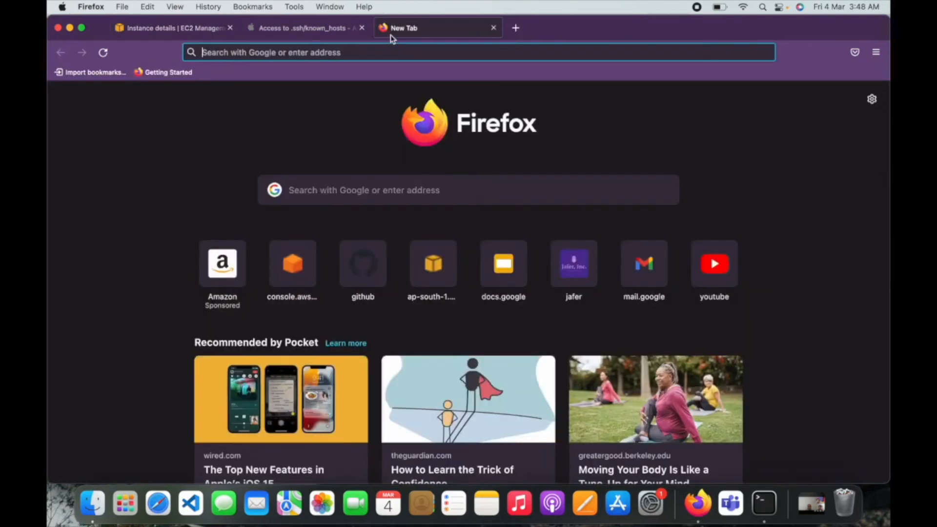
text(htpps)
key(BackSpace)
key(BackSpace)
key(BackSpace)
text(t)
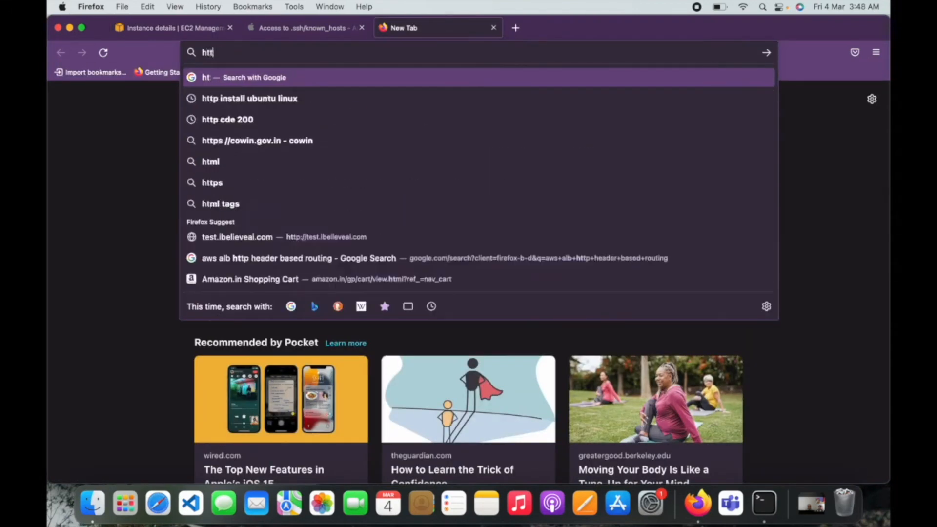
text(p://)
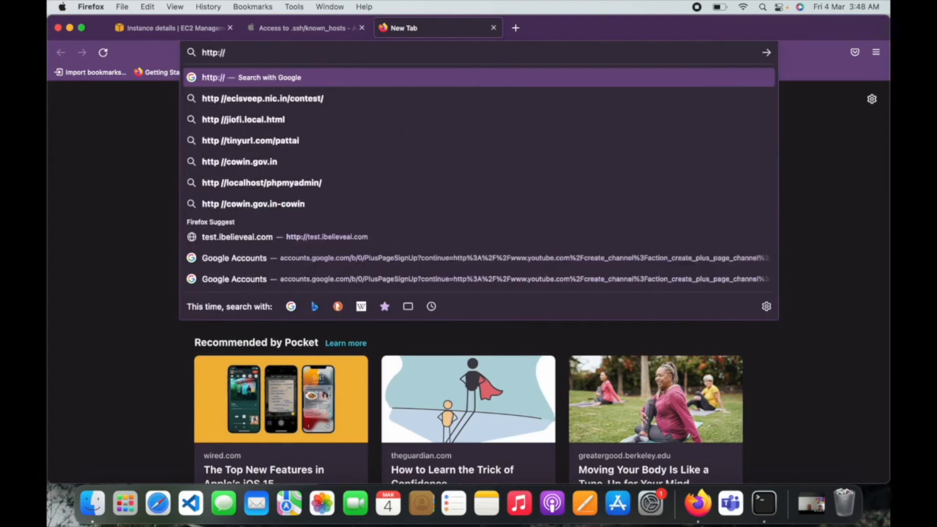
text(65.2.73.19)
key(Return)
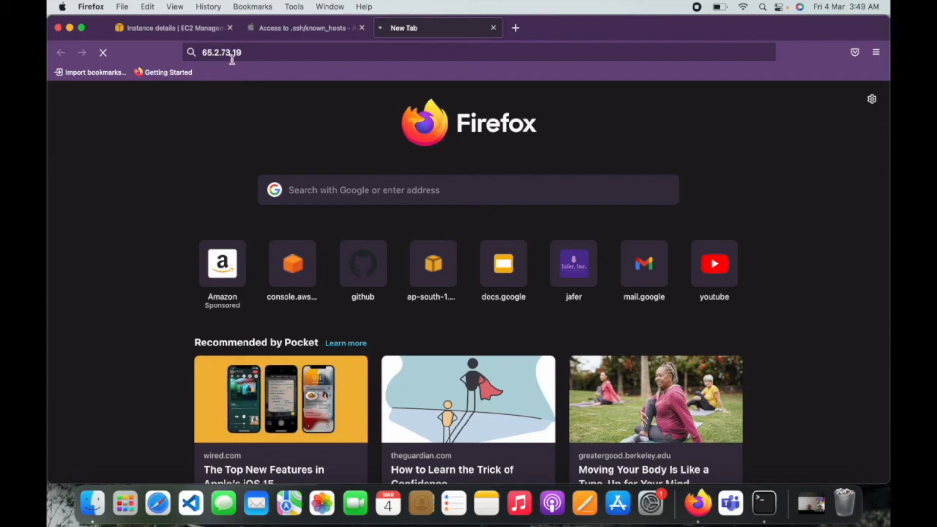
Examine the Webserver instance's security details and inbound port rules, and recheck the tab loading its address.
click(212, 36)
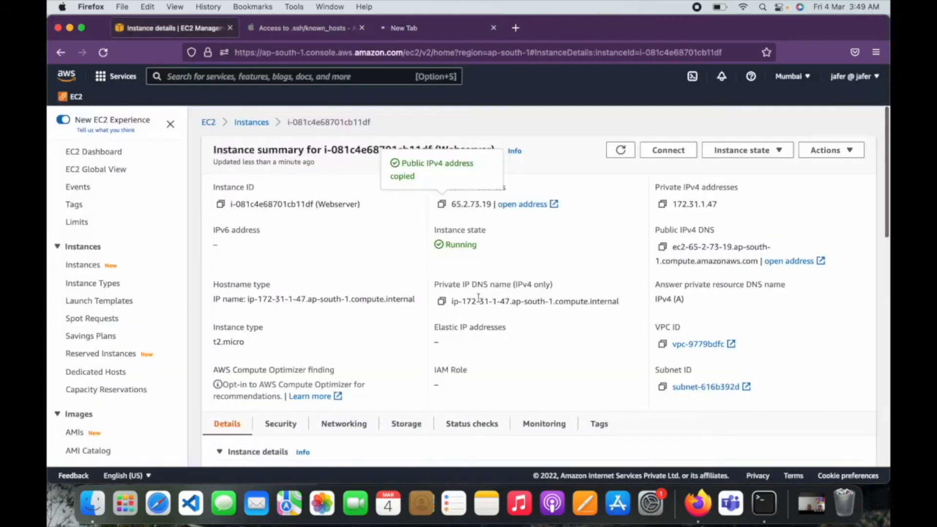
scroll(479, 297, down, 3)
click(293, 349)
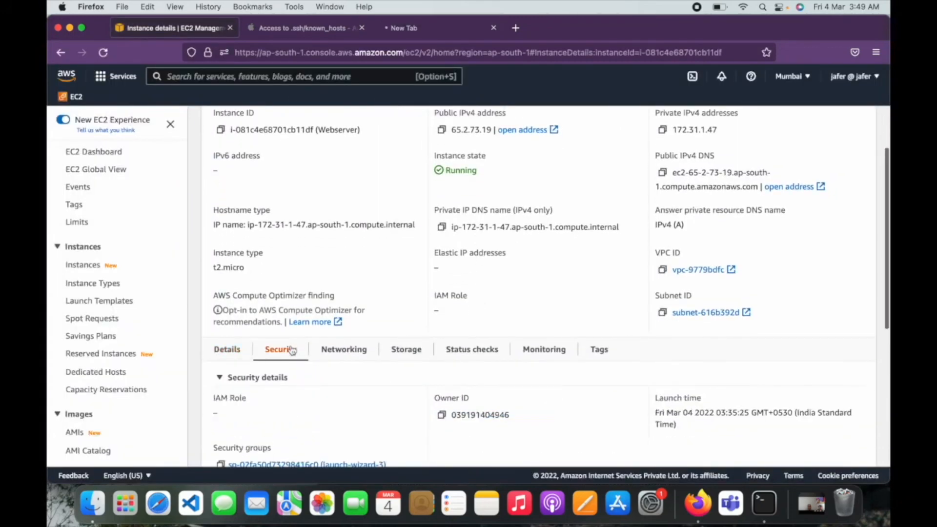
scroll(428, 392, down, 10)
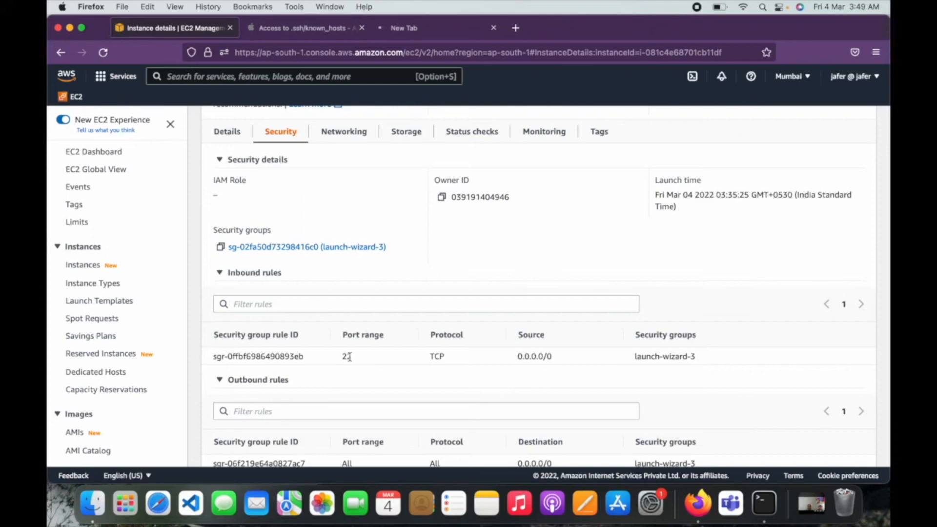
click(441, 28)
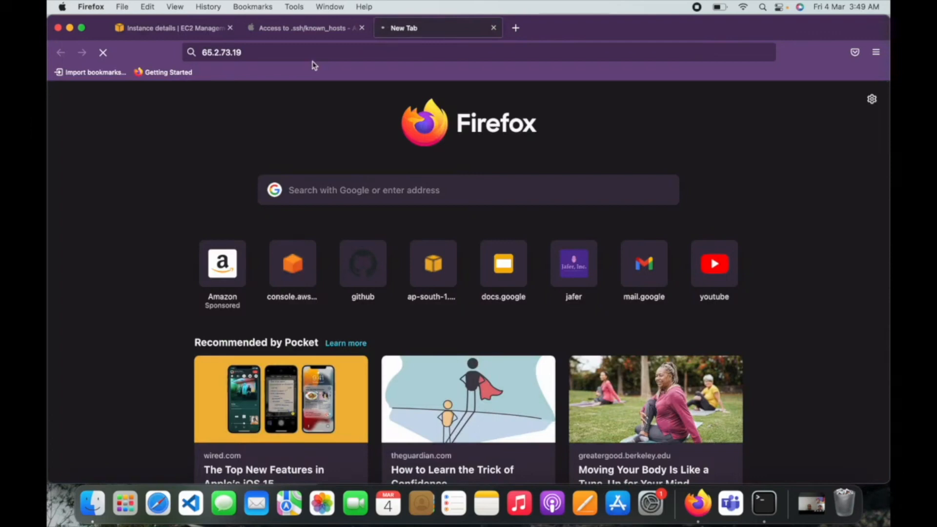
click(195, 29)
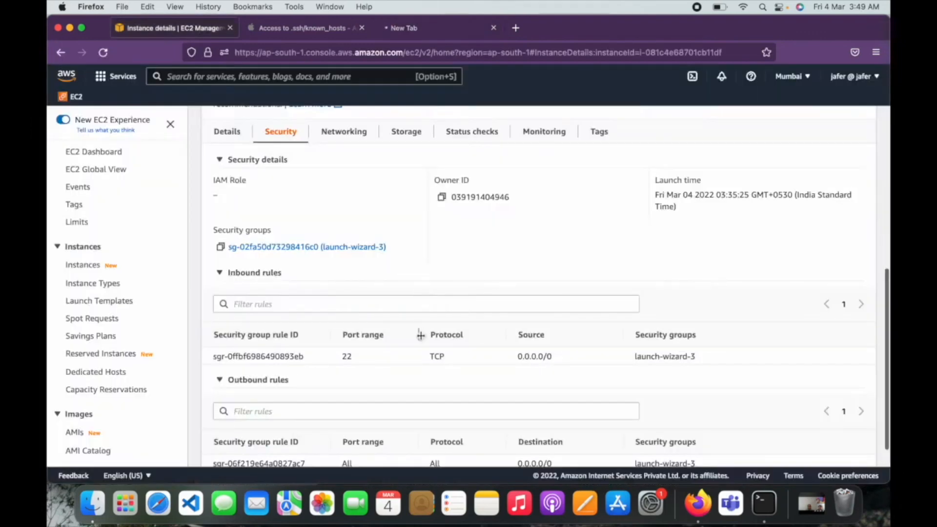
Open the inbound rules of the instance's launch-wizard-3 security group for editing.
click(352, 249)
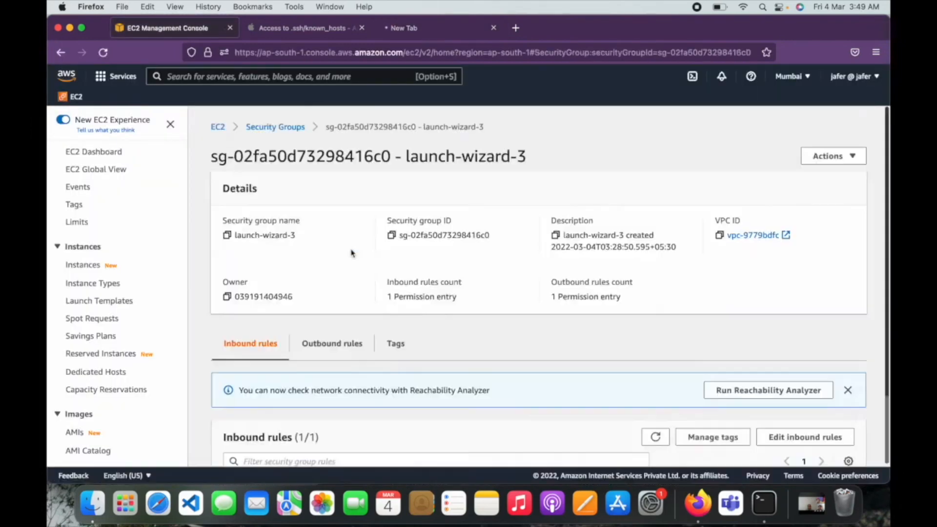
scroll(736, 311, down, 3)
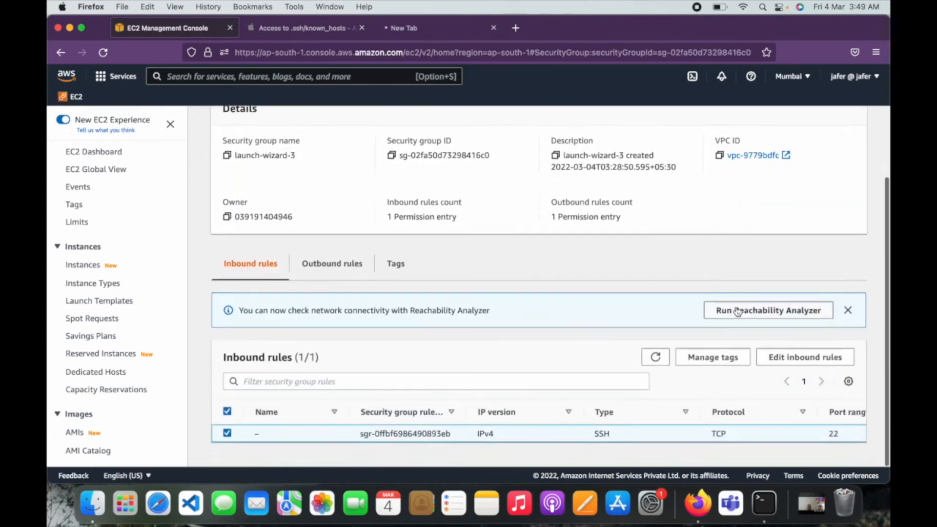
scroll(737, 311, up, 1)
scroll(737, 311, down, 1)
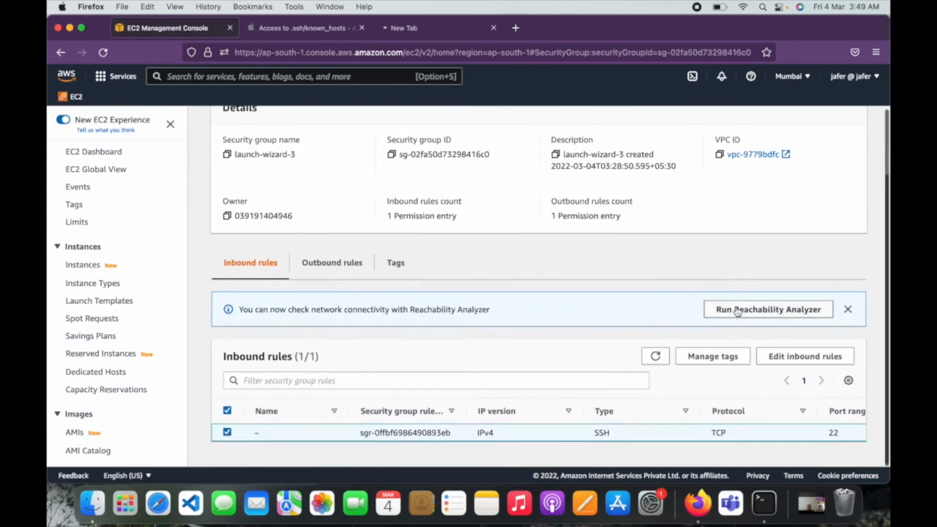
click(775, 357)
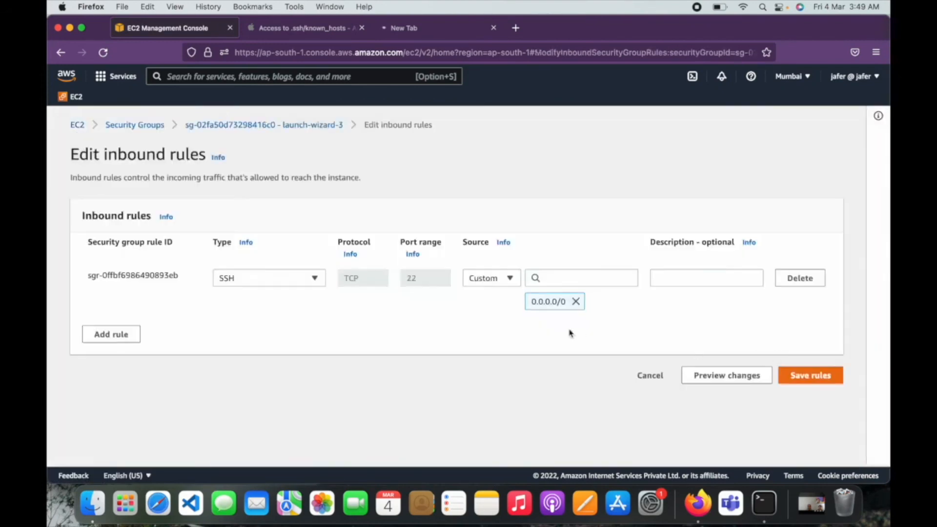
Add an HTTP inbound rule on port 80 with source 0.0.0.0/0 to the launch-wizard-3 security group and save the rules.
click(116, 334)
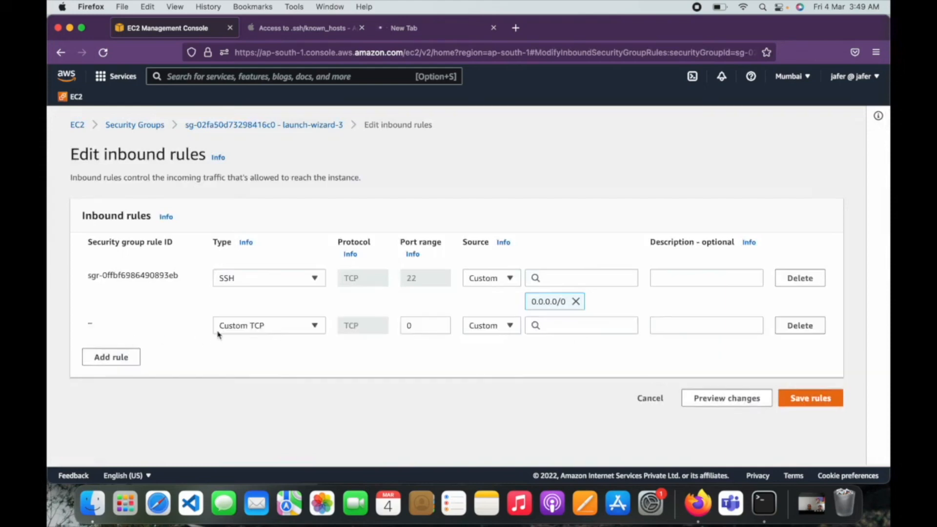
click(256, 326)
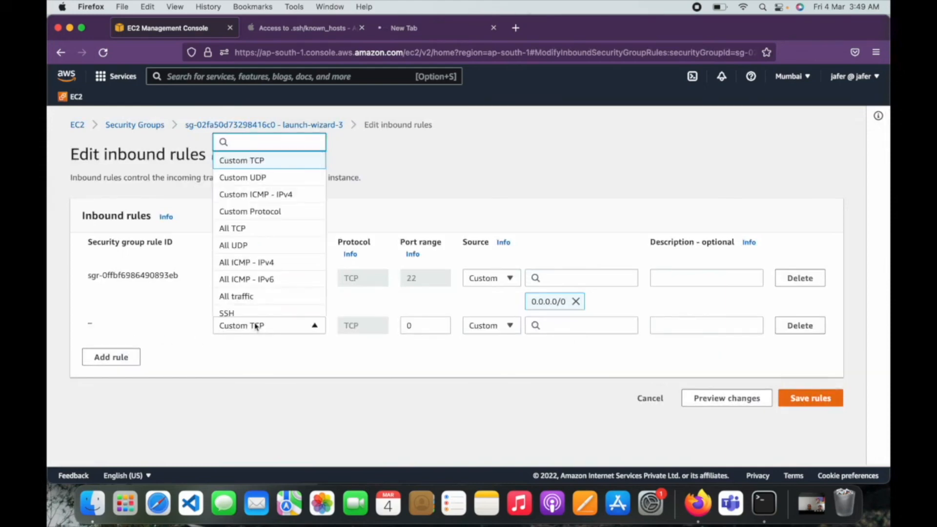
text(htt)
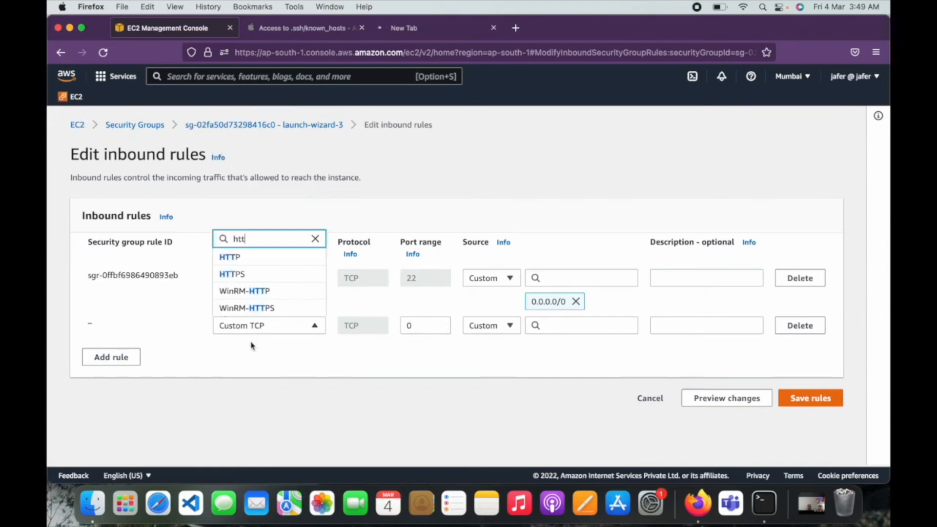
click(286, 259)
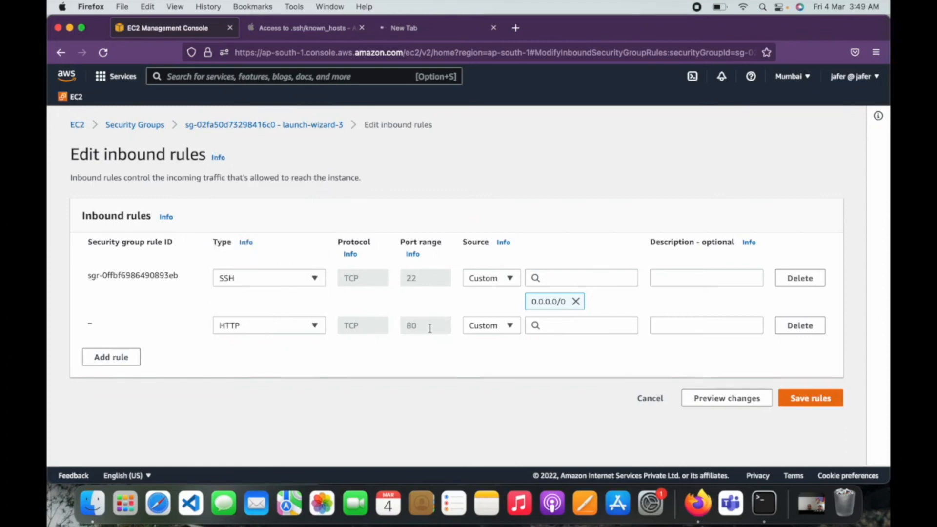
click(561, 326)
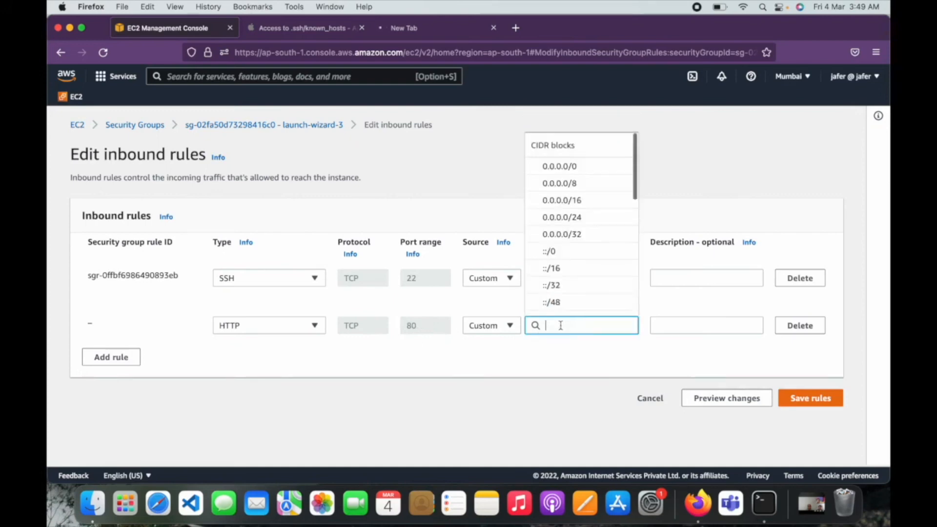
click(566, 166)
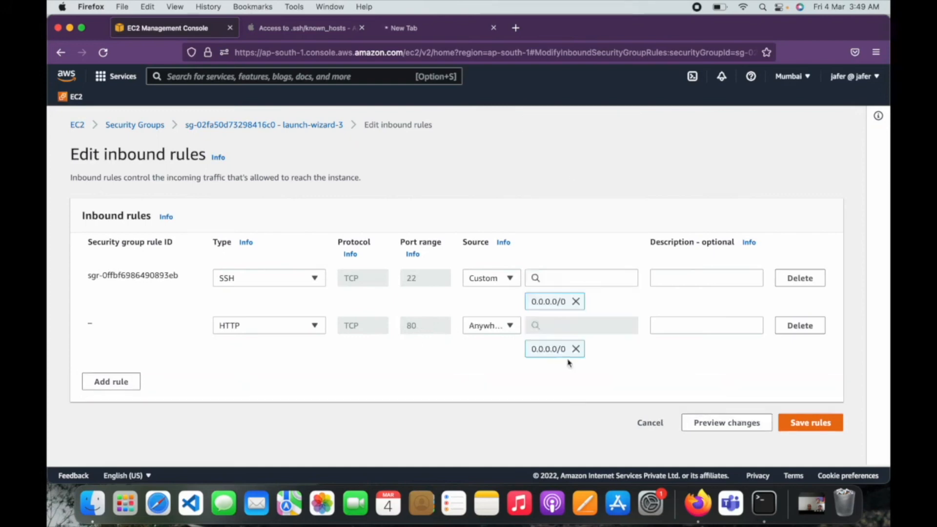
click(801, 423)
Reload the address 65.2.73.19 in its open browser tab to test the web server.
click(409, 28)
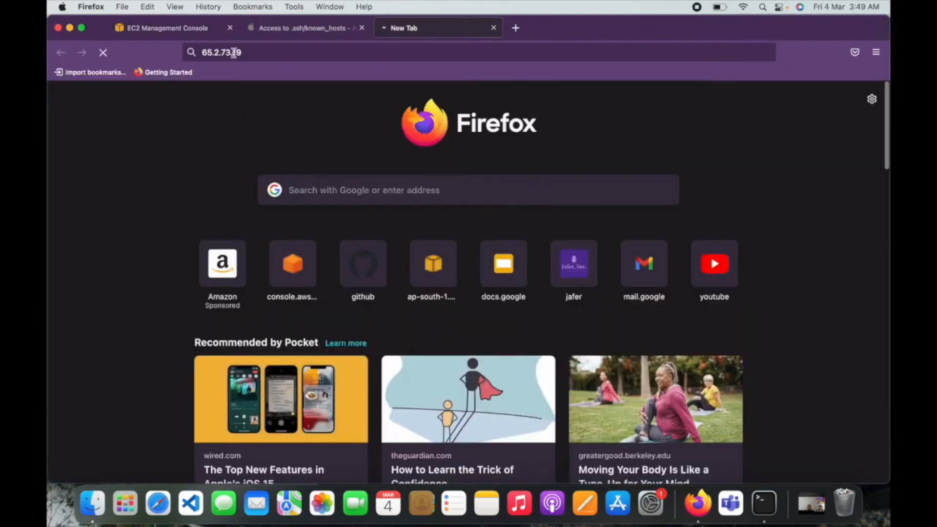
click(254, 52)
key(Return)
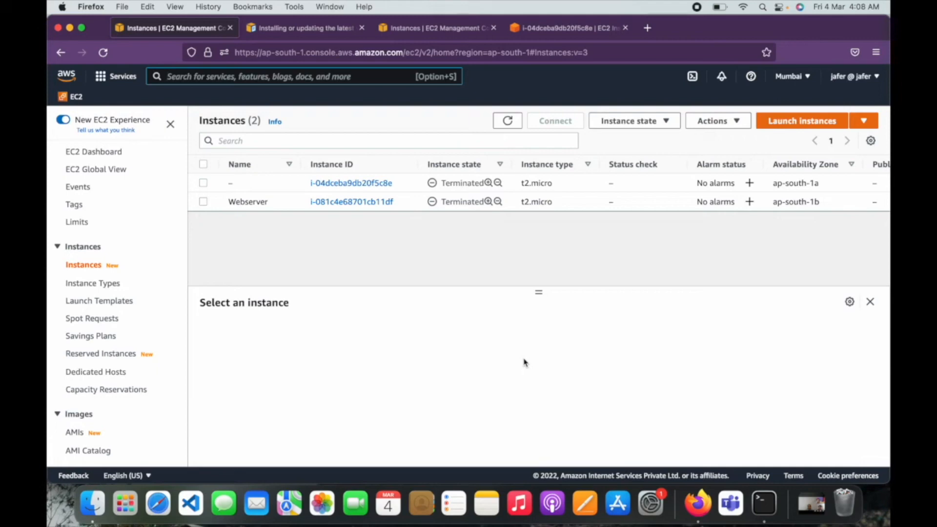
Start a new instance launch with the 64-bit x86 Amazon Linux 2 Kernel 5.10 AMI and t2.micro type, continuing to the instance details.
click(791, 122)
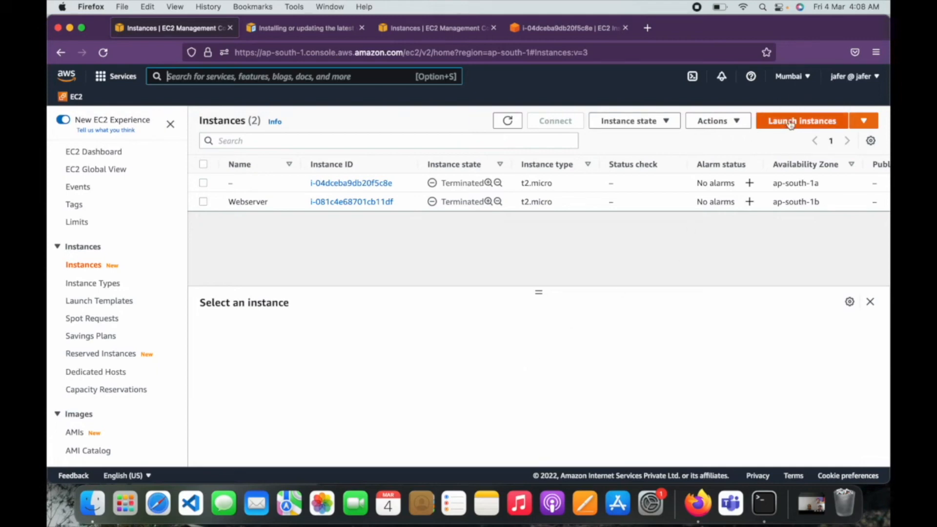
scroll(580, 270, down, 5)
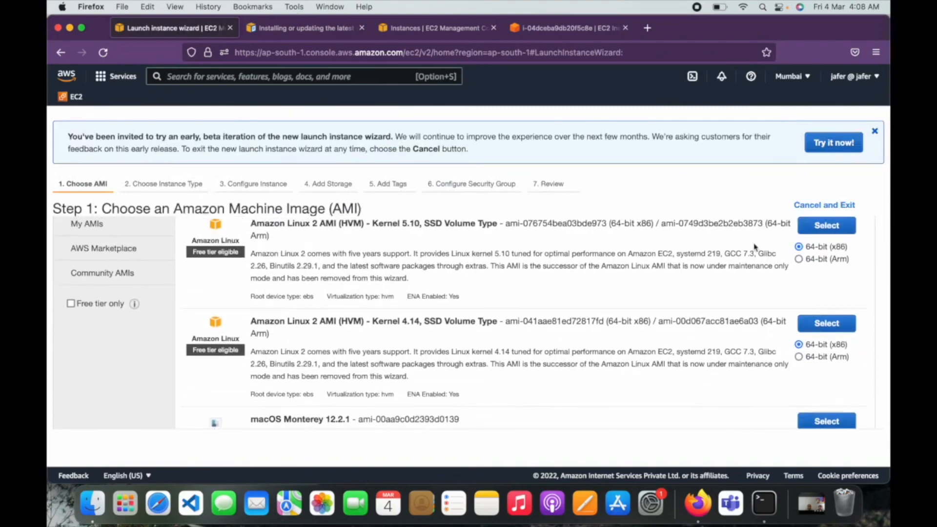
click(826, 225)
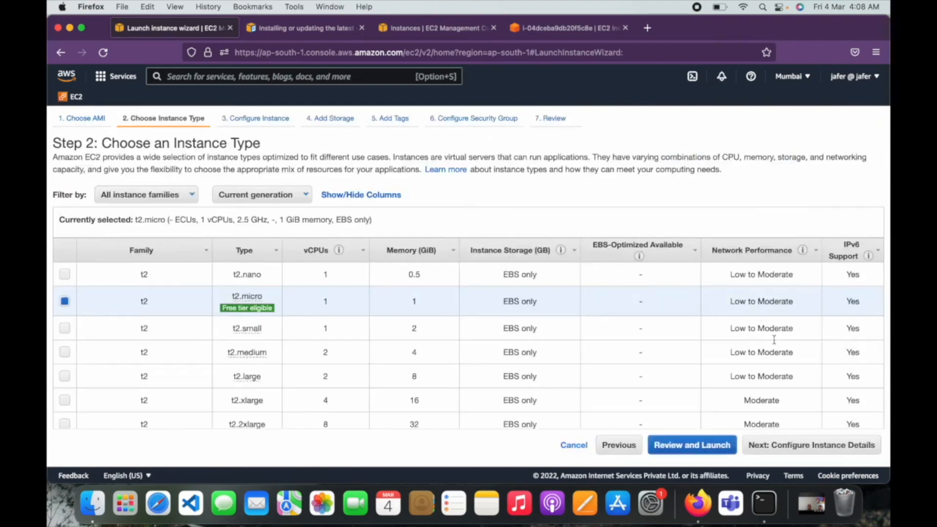
click(812, 445)
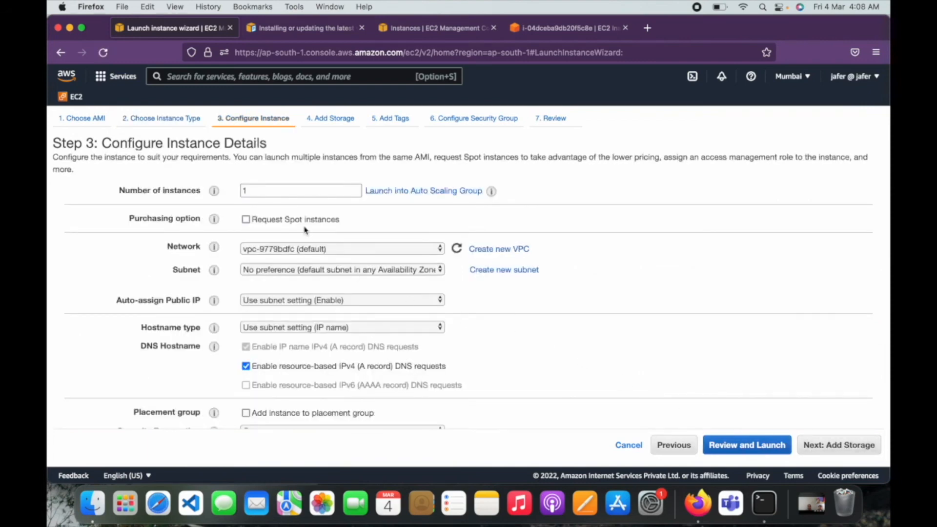
Begin the instance's user data script with the lines "#!/bin/bash", "yum update -y" and "yum install httpd".
double_click(325, 188)
click(363, 224)
scroll(364, 225, down, 10)
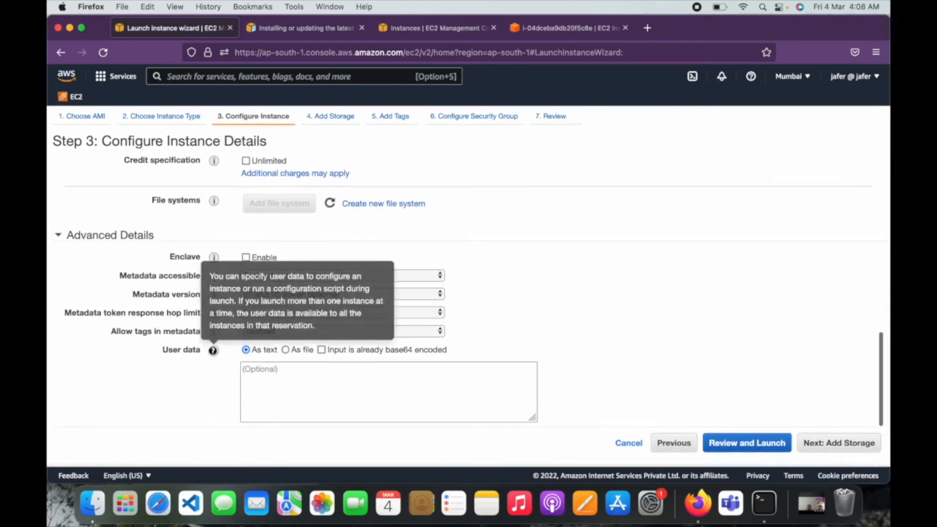
click(278, 387)
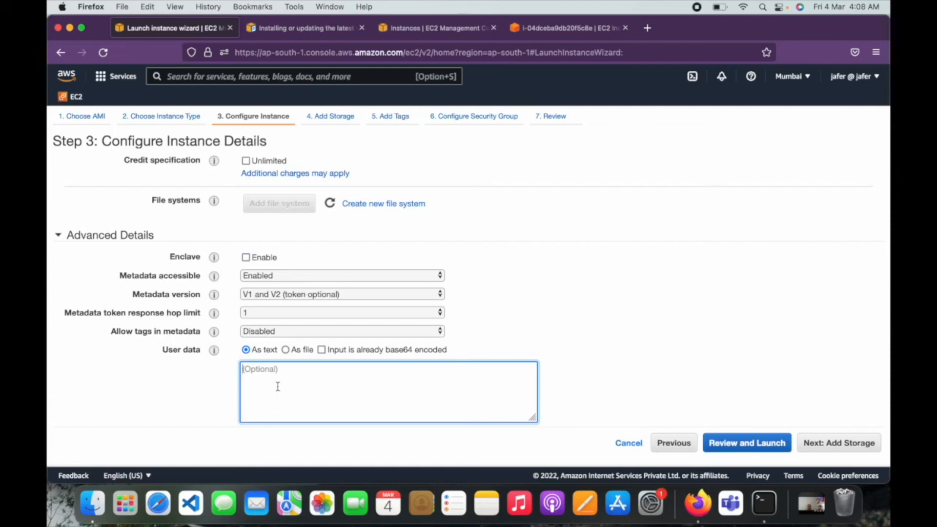
text(#!/bin/bah)
key(BackSpace)
text(sh)
text(yum )
text(update -)
text(y )
text(yum)
text(install h)
text(ttpd)
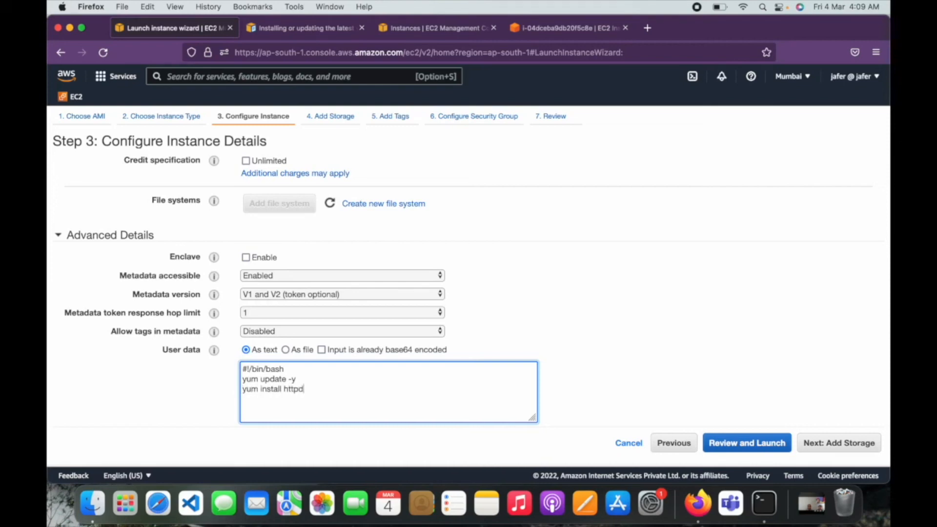
Insert the -y option before httpd in the script's yum install line.
key(Left)
key(Left)
key(Left)
key(Left)
key(Left)
text(-y)
Append the lines "systemctl start httpd" and "sysemctl enable httpd" to the user data script.
key(Return)
text(systemctl start httpd)
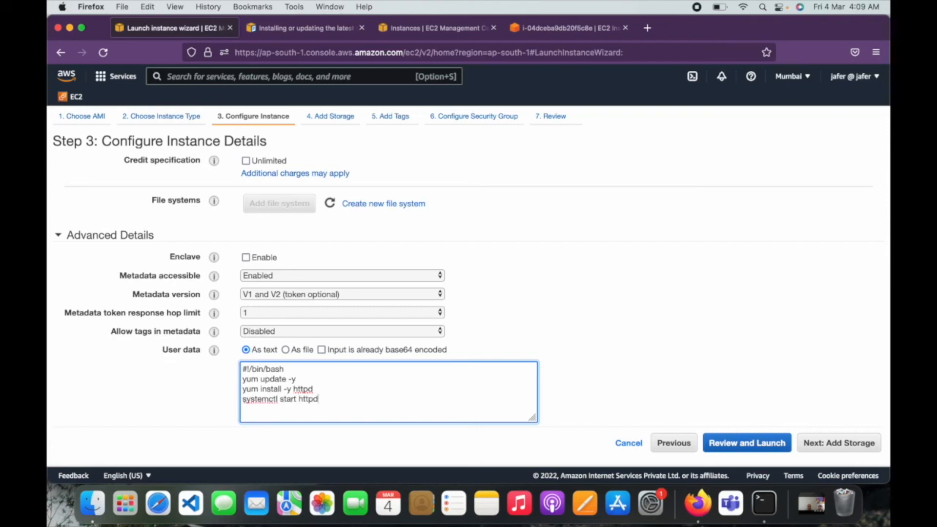
key(Return)
text(sysemctl enable httpd)
key(BackSpace)
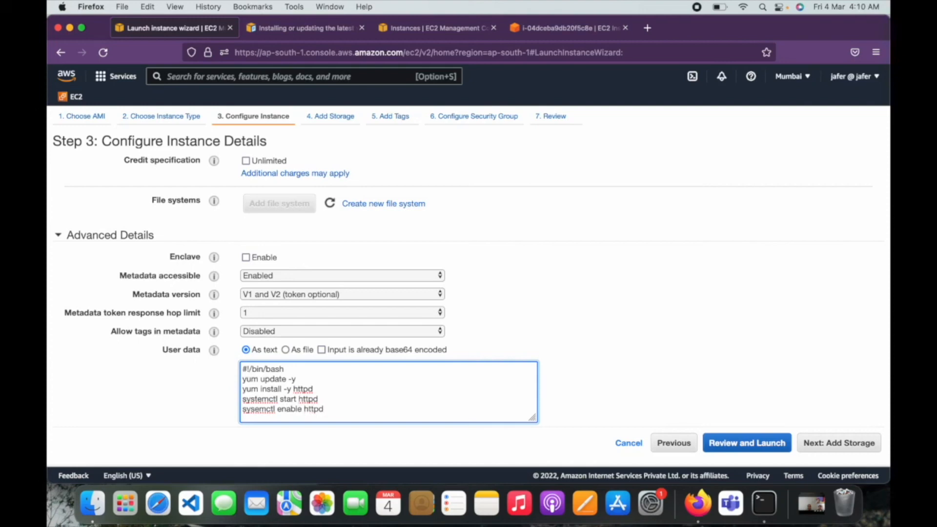
Append a script line that echoes "Hi, Welcome to my website" into /var/www/html/index.html.
key(Return)
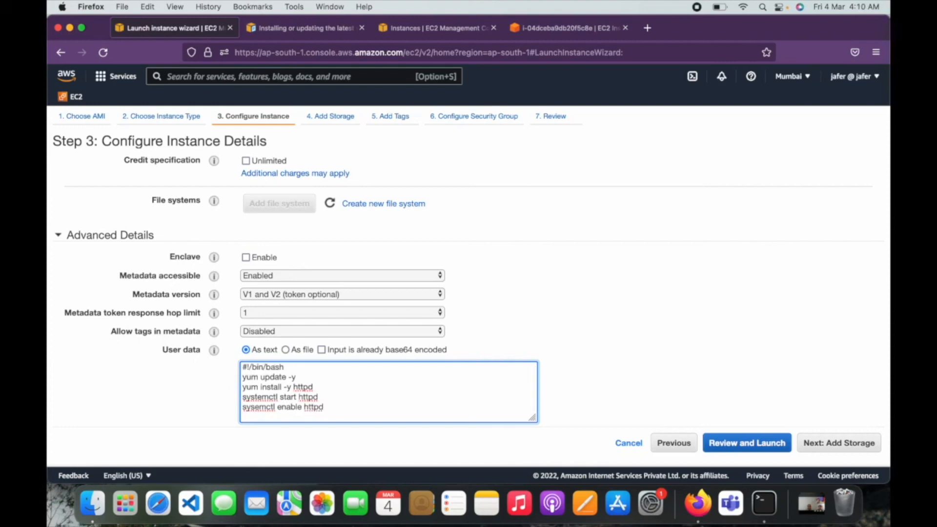
text(echo "Hi)
key(BackSpace)
text(, Welcome to my website)
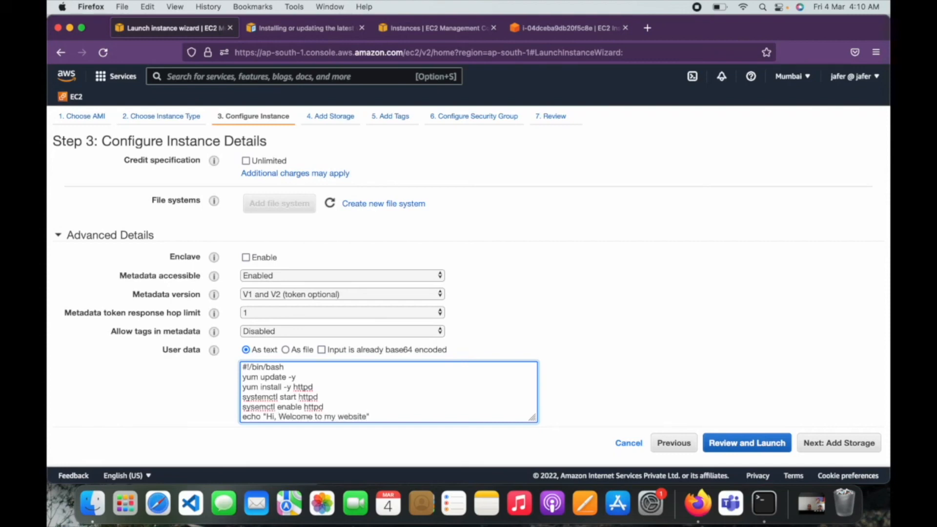
text("  > /var/www/html/index.)
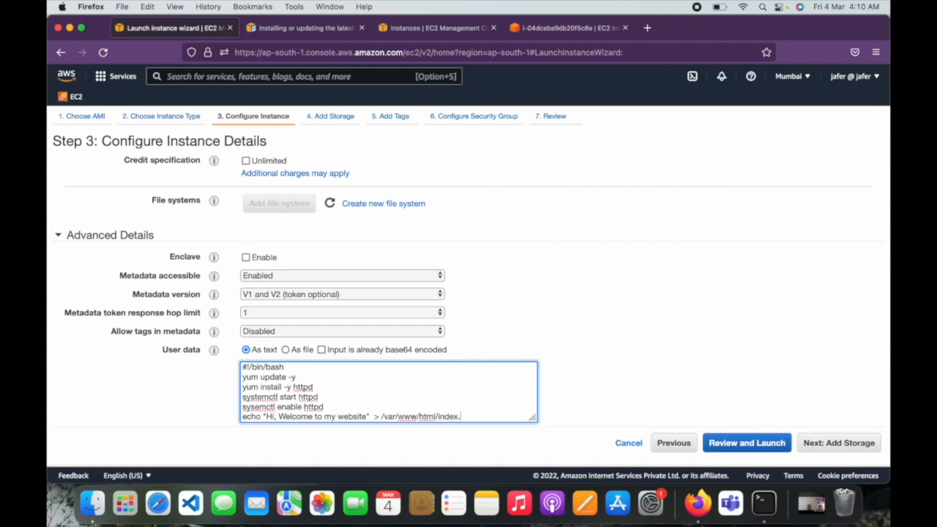
text(html)
Continue to storage, turn off Delete on Termination for the 8 GiB root volume, and proceed to the tags.
click(814, 445)
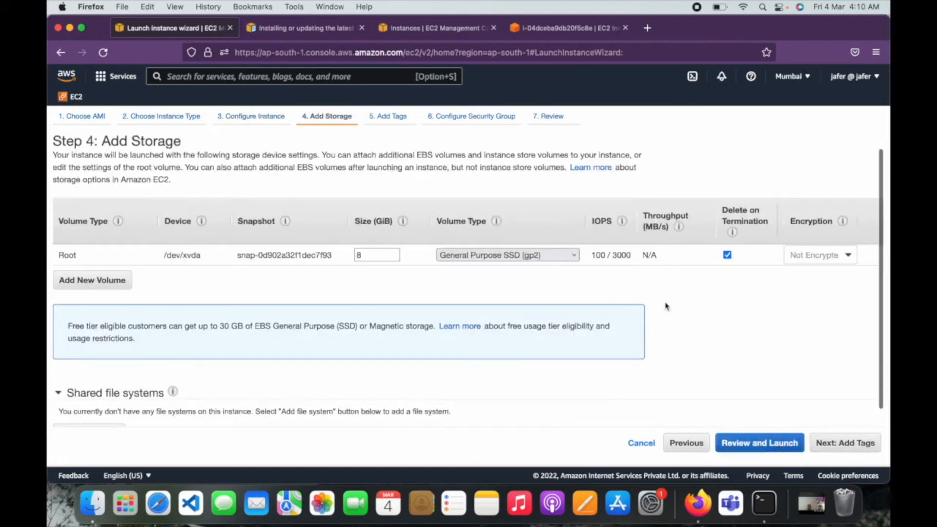
click(728, 255)
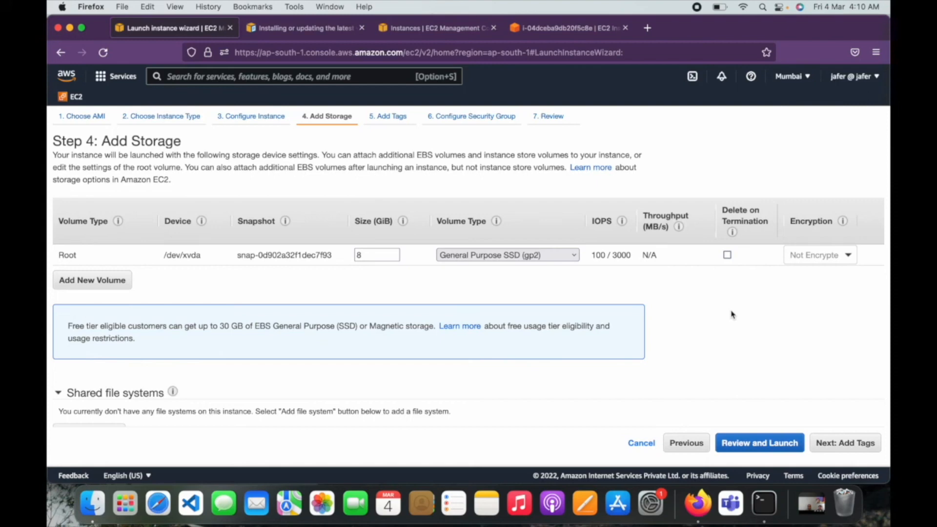
click(850, 445)
Skip the tags, assign the existing launch-wizard-3 security group to the instance, and proceed to the launch review.
click(851, 444)
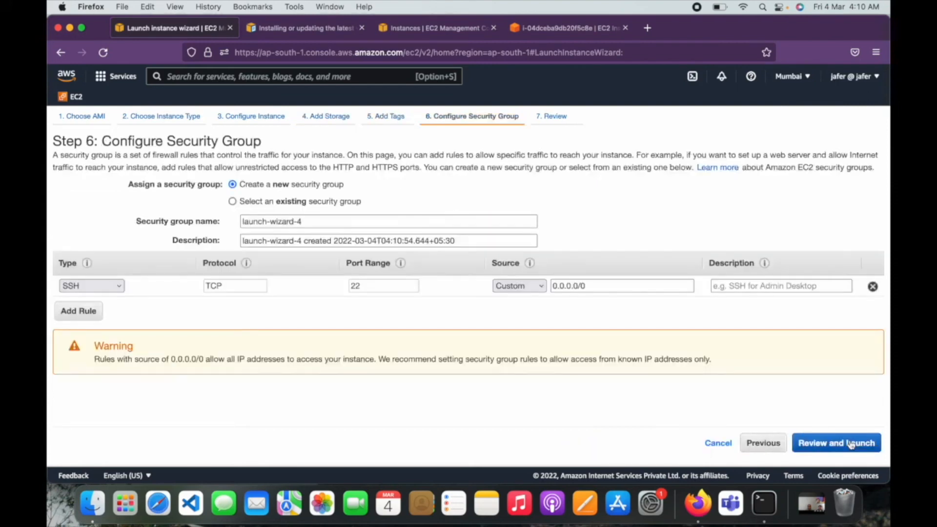
click(320, 202)
click(282, 290)
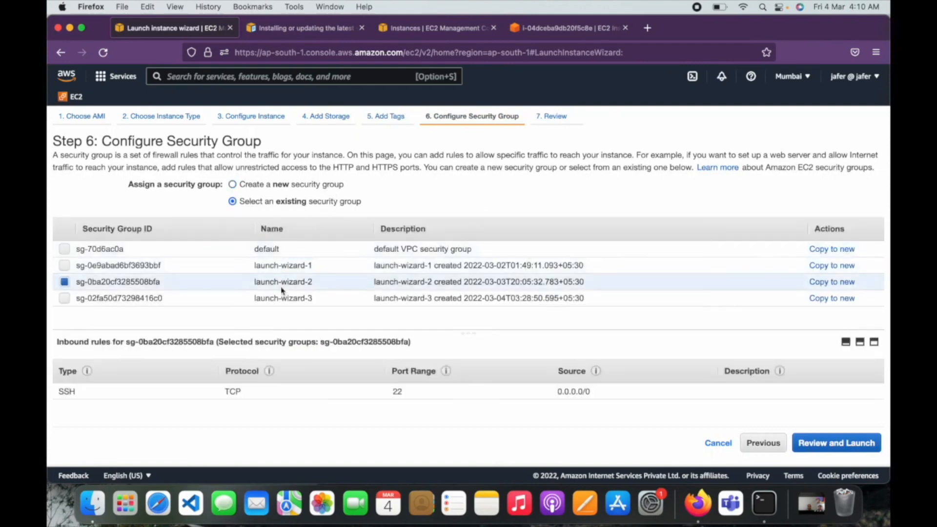
click(275, 302)
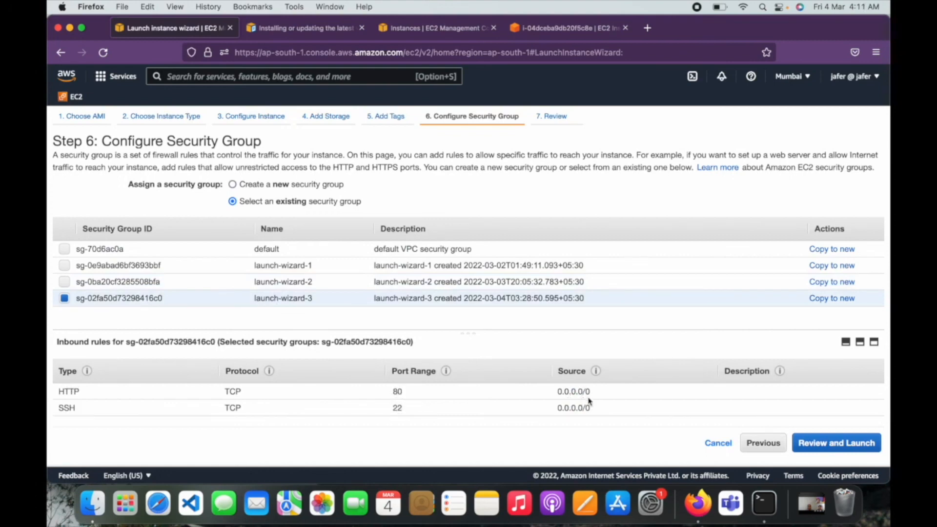
click(865, 444)
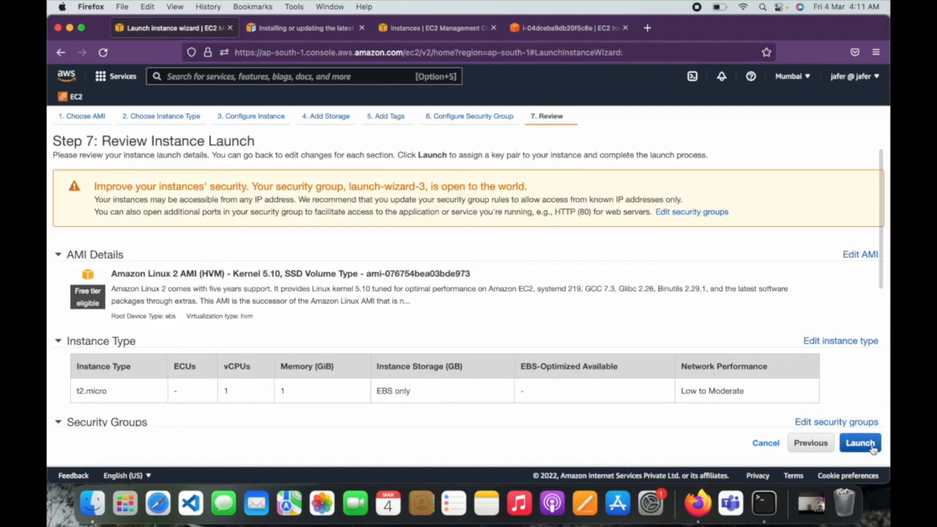
Launch the instance with the existing fzy RSA key pair, acknowledging access to its private key file.
click(873, 450)
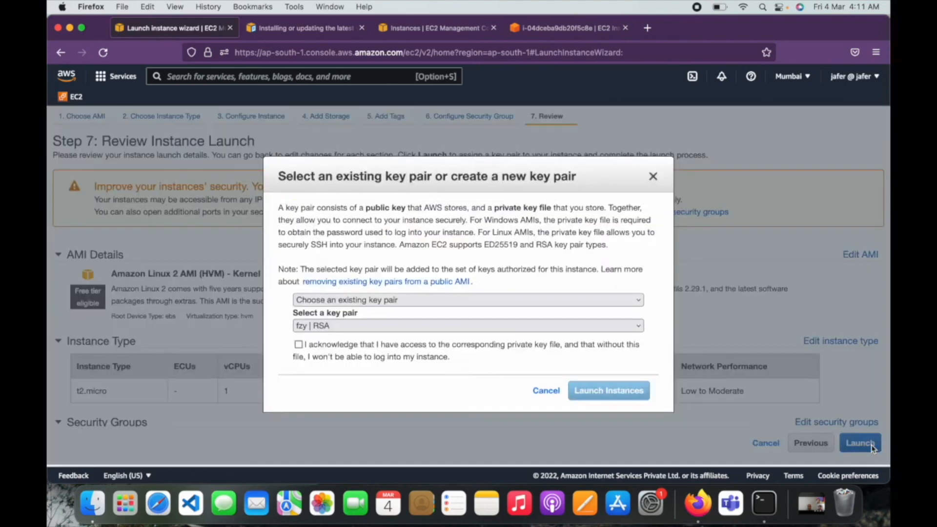
click(424, 346)
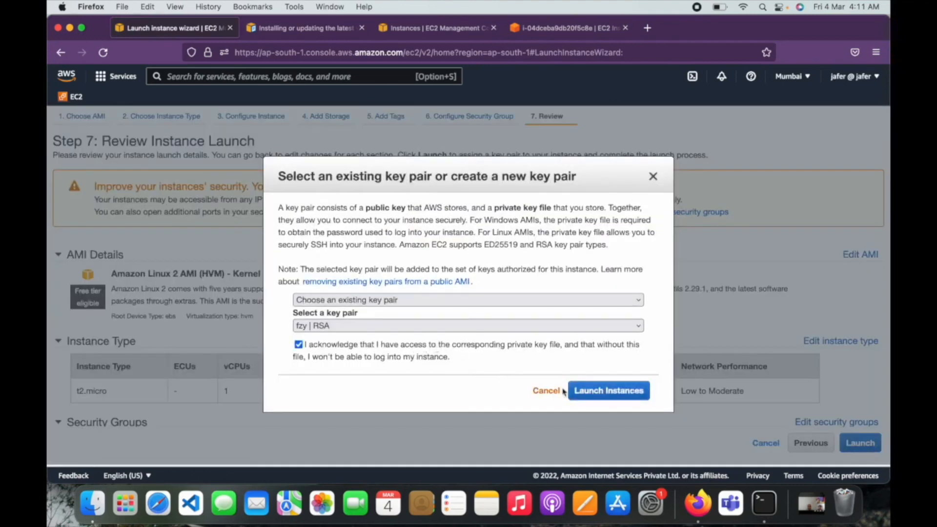
click(586, 393)
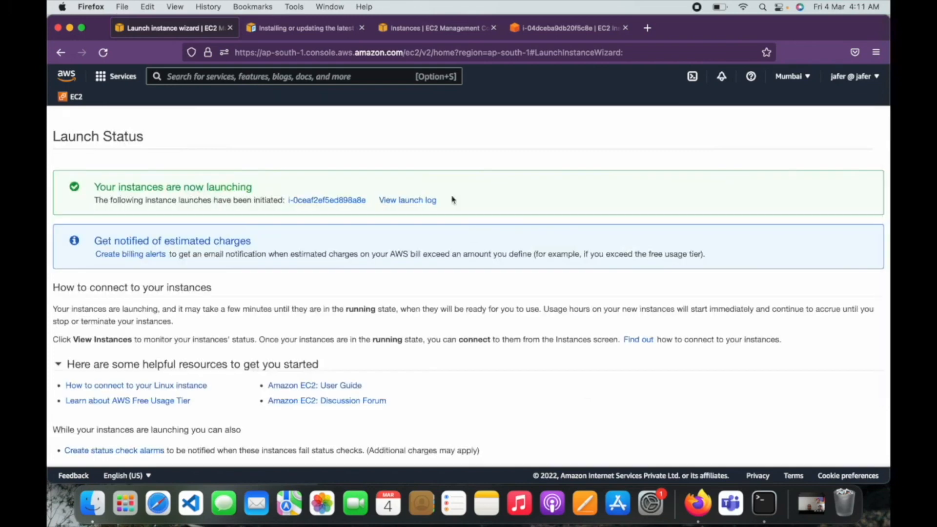
key(ctrl+Up)
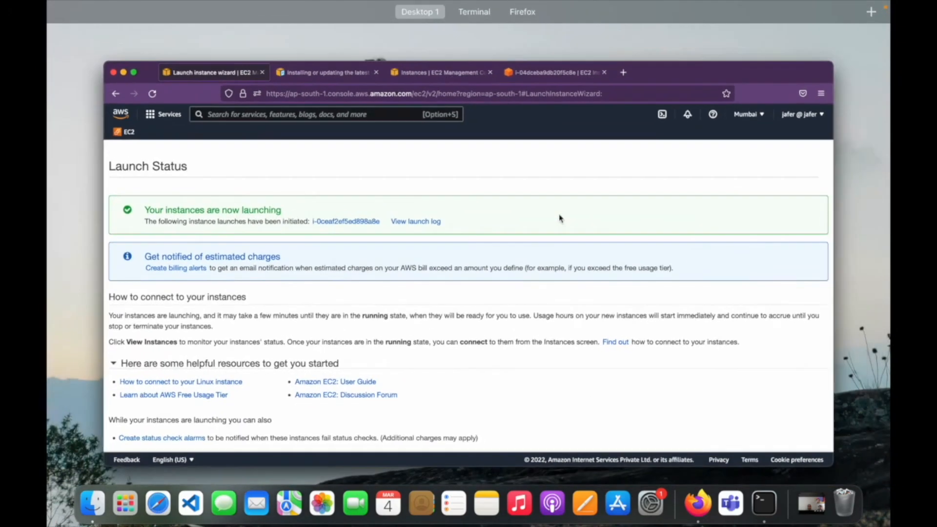
click(561, 218)
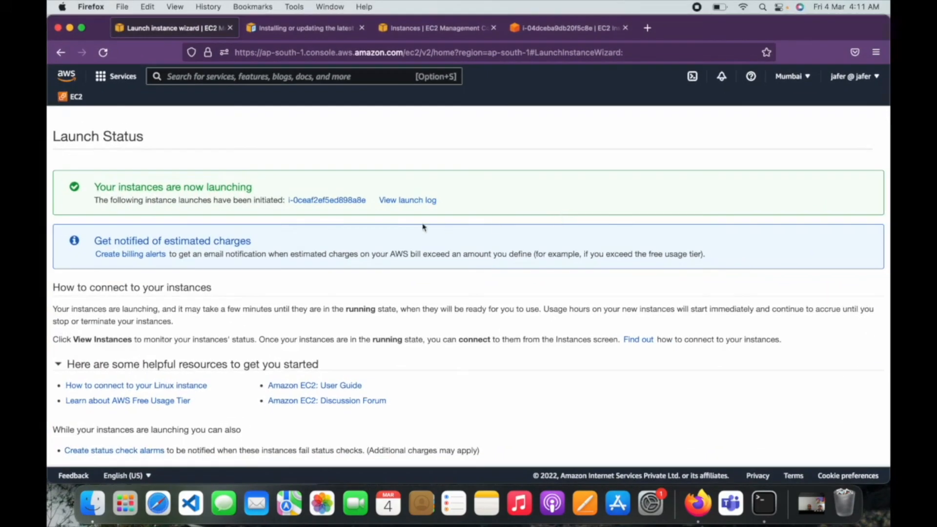
Find the newly launched instance in the instances list, refresh its state, and open its instance summary.
click(327, 200)
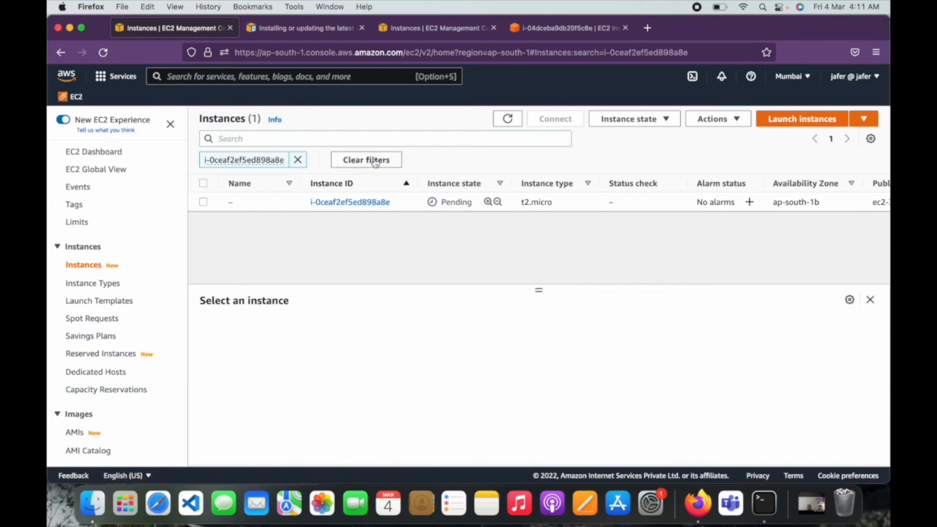
click(518, 119)
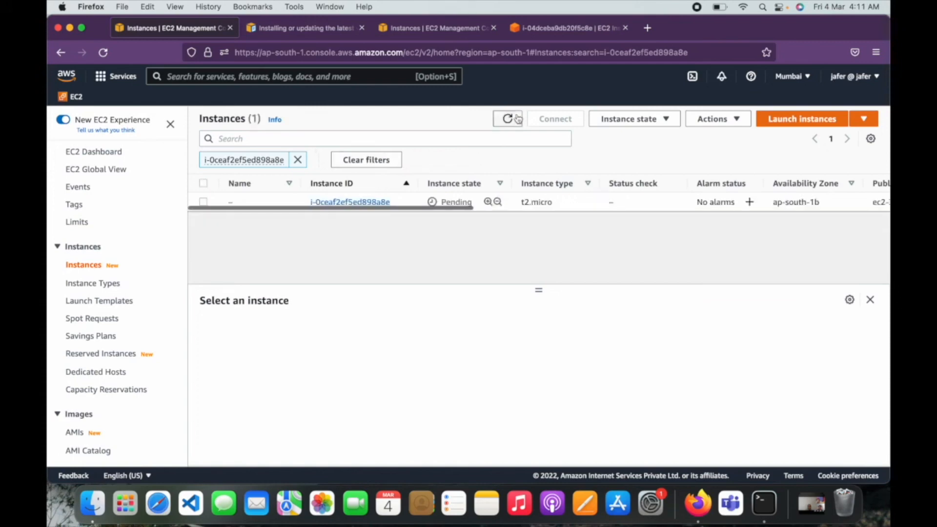
click(517, 118)
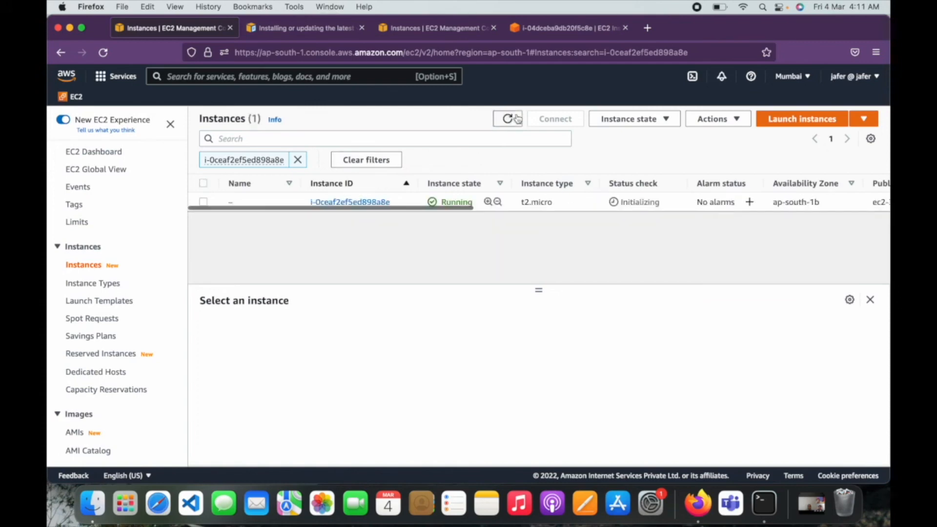
click(378, 206)
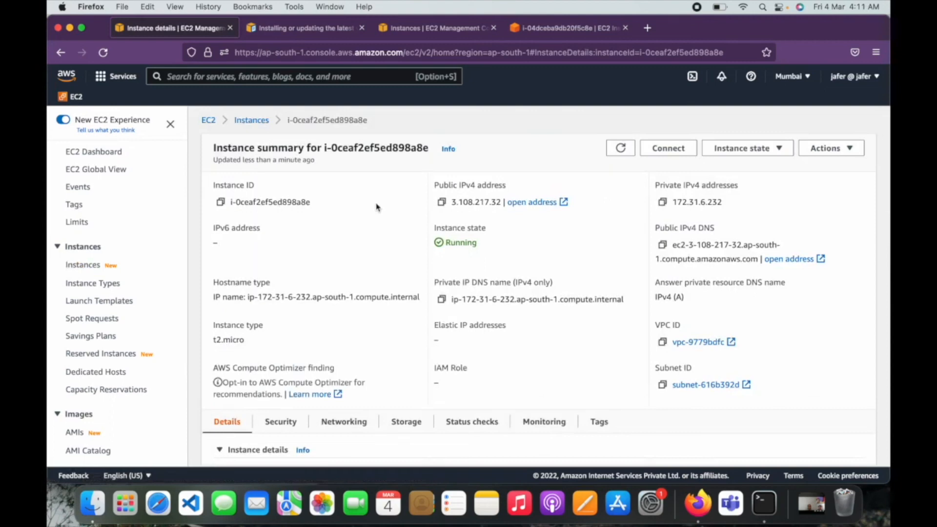
Connect to the running Amazon Linux 2 instance through EC2 Instance Connect as ec2-user.
click(669, 149)
scroll(448, 405, down, 1)
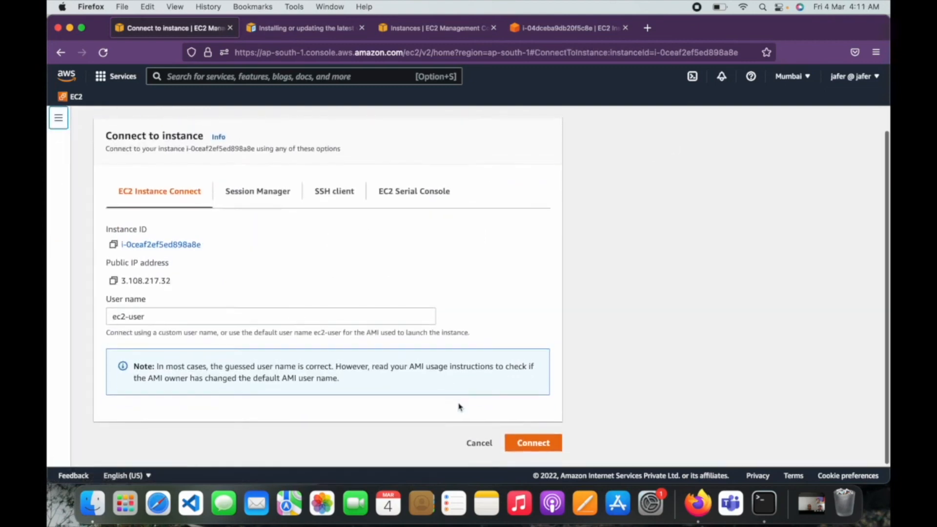
click(533, 442)
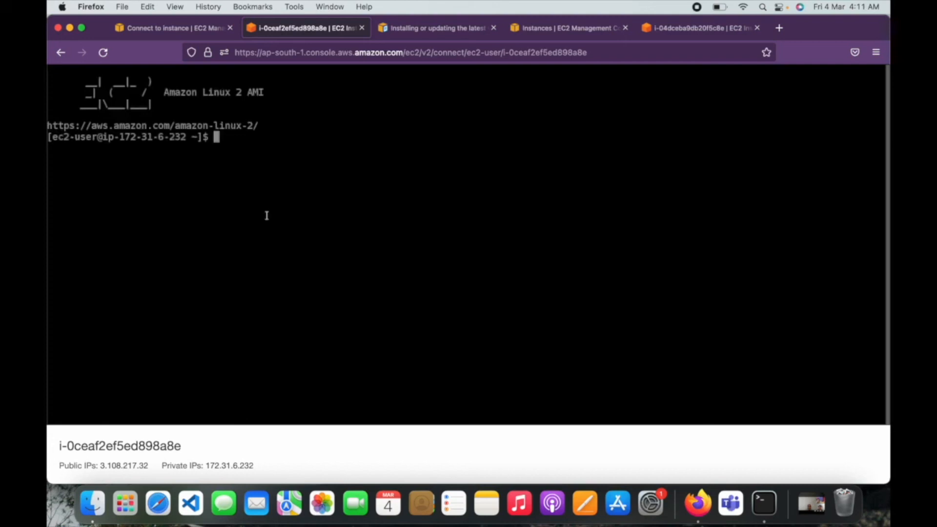
Leave the connection page, reopen the running instance's summary, and copy its public IPv4 address.
click(194, 30)
click(475, 445)
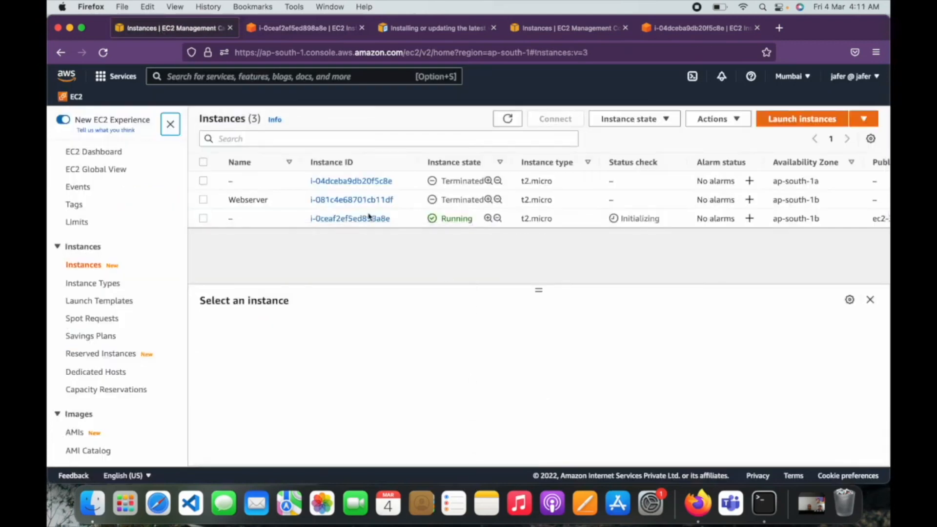
click(369, 220)
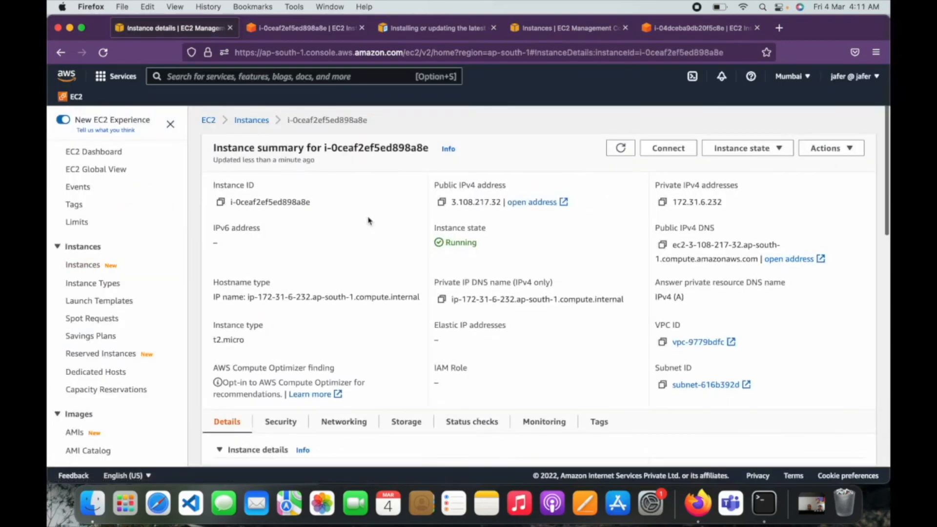
click(442, 202)
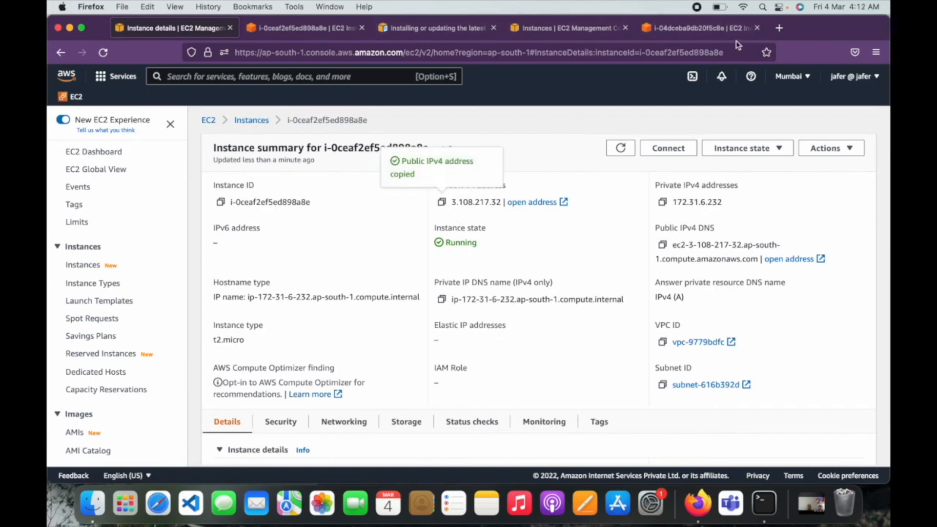
click(782, 33)
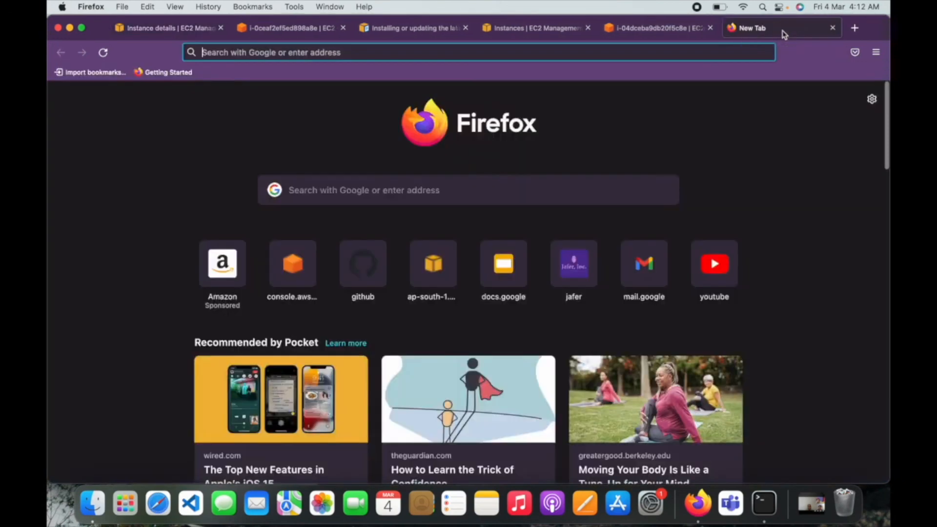
text(http)
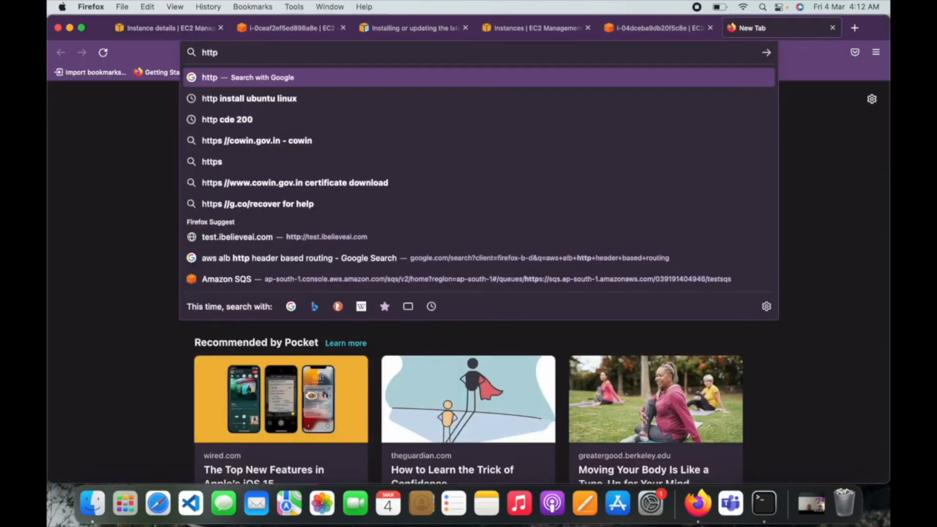
text(://)
key(super+v)
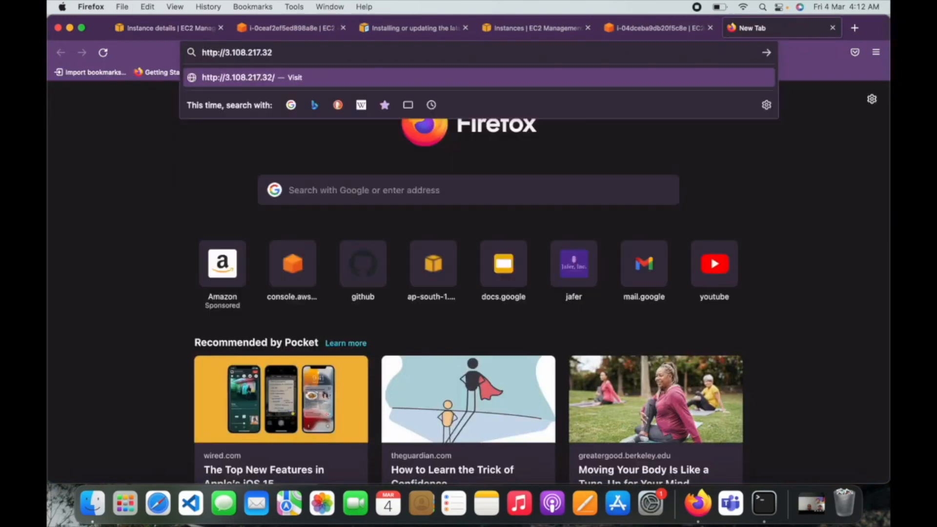
key(Return)
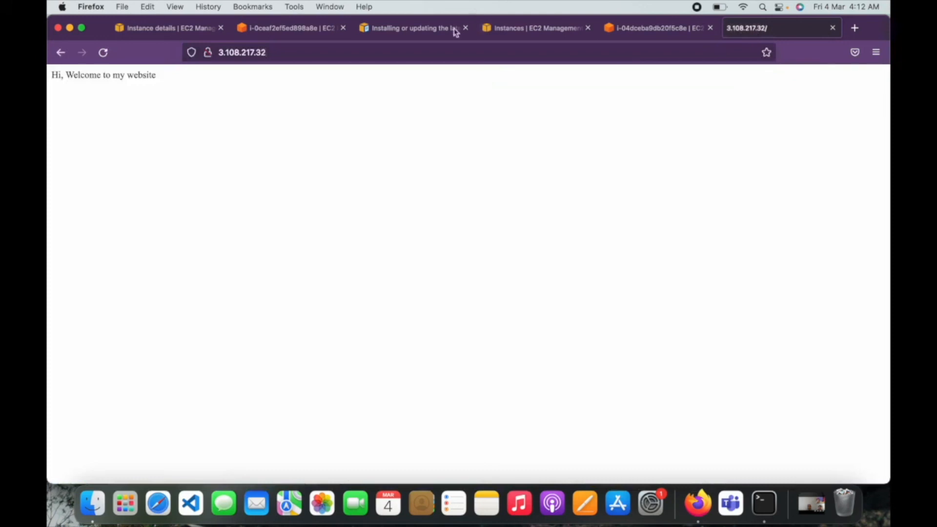
scroll(381, 111, up, 5)
scroll(380, 111, left, 5)
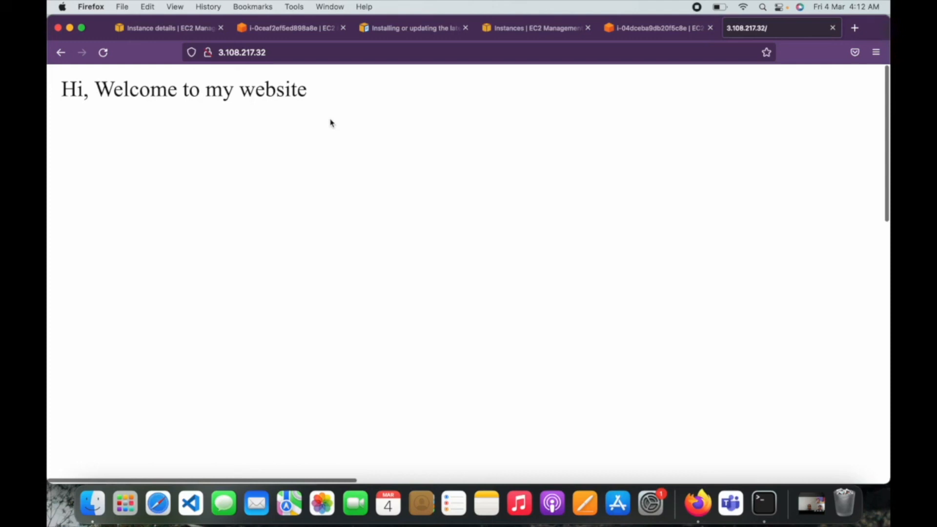
key(super+minus)
key(super+minus)
key(super+minus)
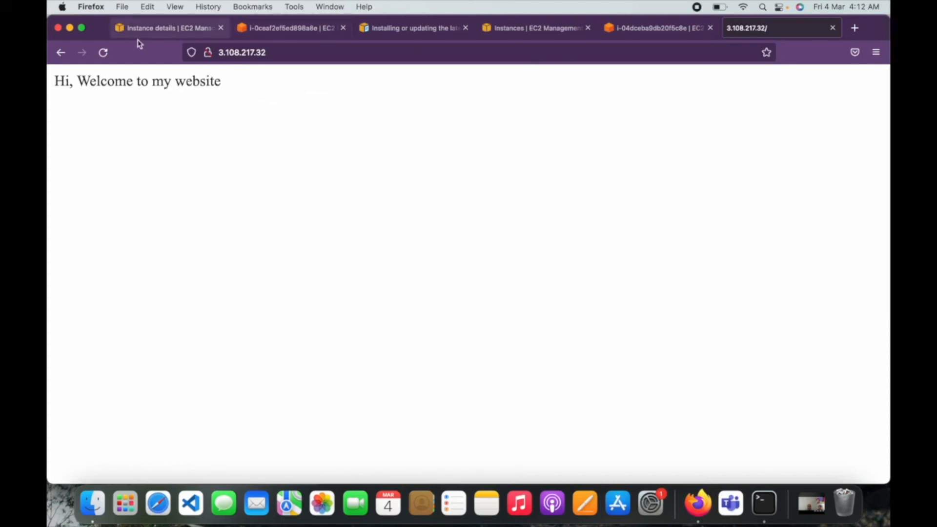
Terminate the running instance from the instances list, refresh its state, and dismiss the notification.
click(151, 33)
click(252, 120)
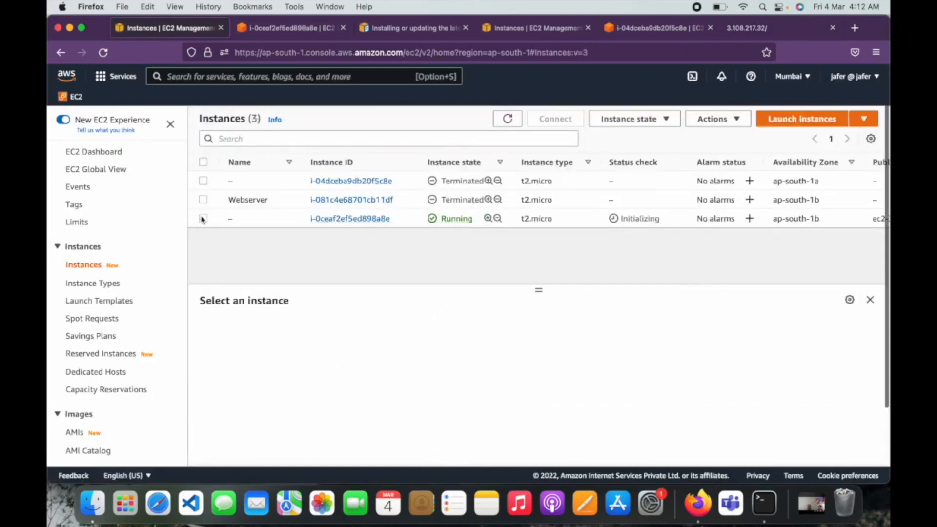
click(203, 219)
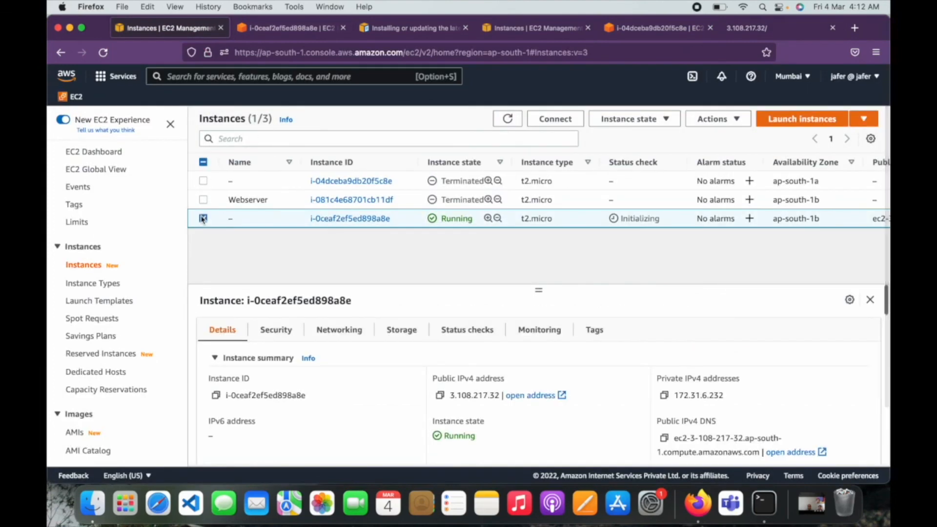
click(642, 121)
click(620, 208)
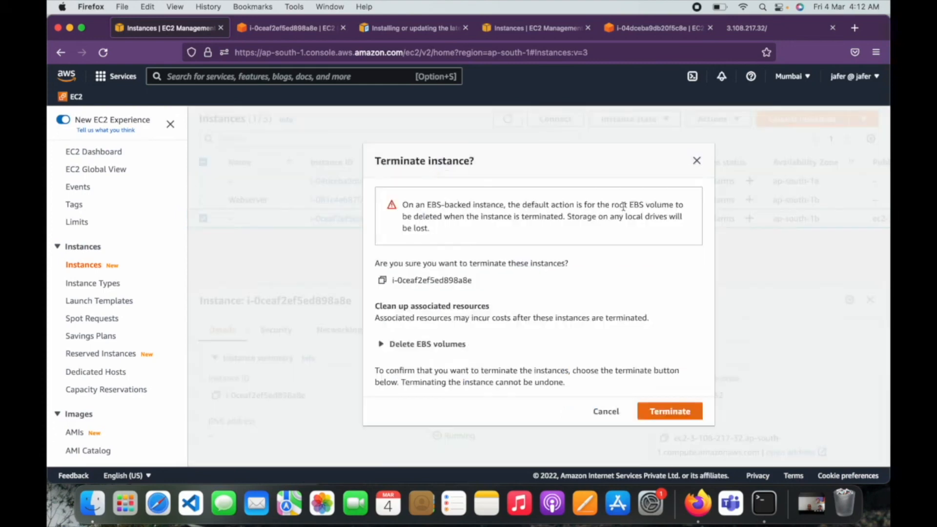
click(652, 413)
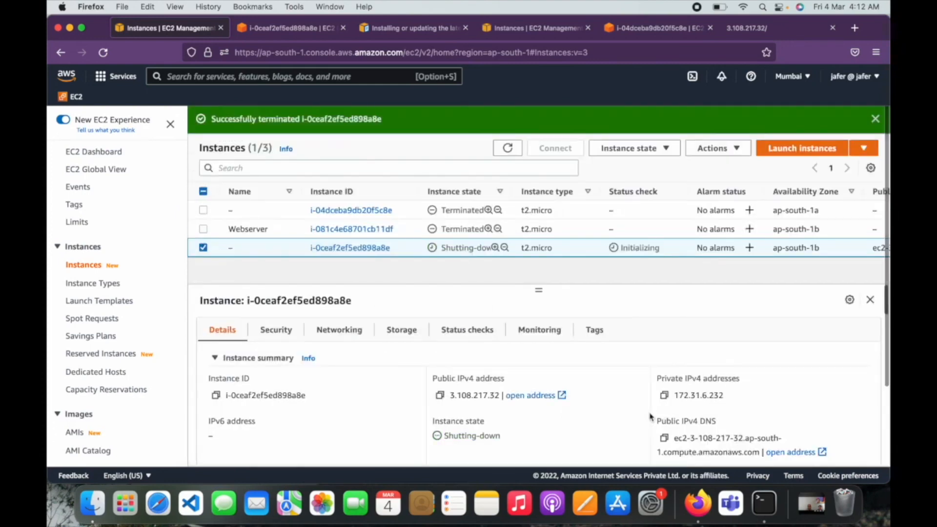
click(507, 149)
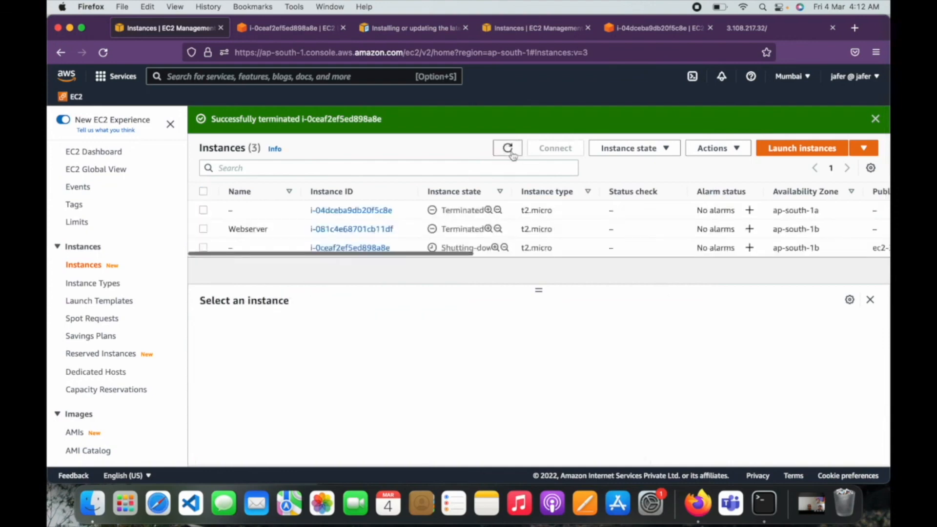
click(512, 153)
click(881, 125)
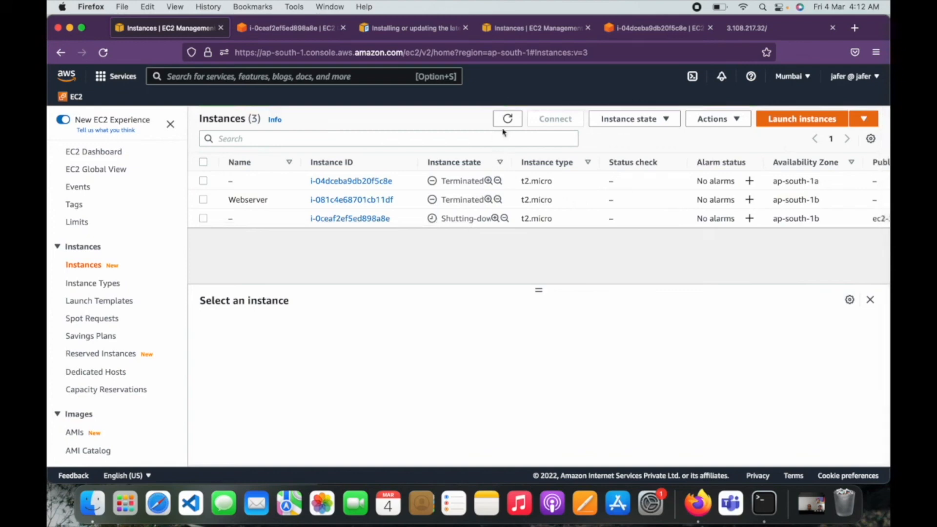
Revisit the root volume's Delete on Termination option in a new Amazon Linux 2 Kernel 5.10 launch, and cancel the wizard.
click(802, 125)
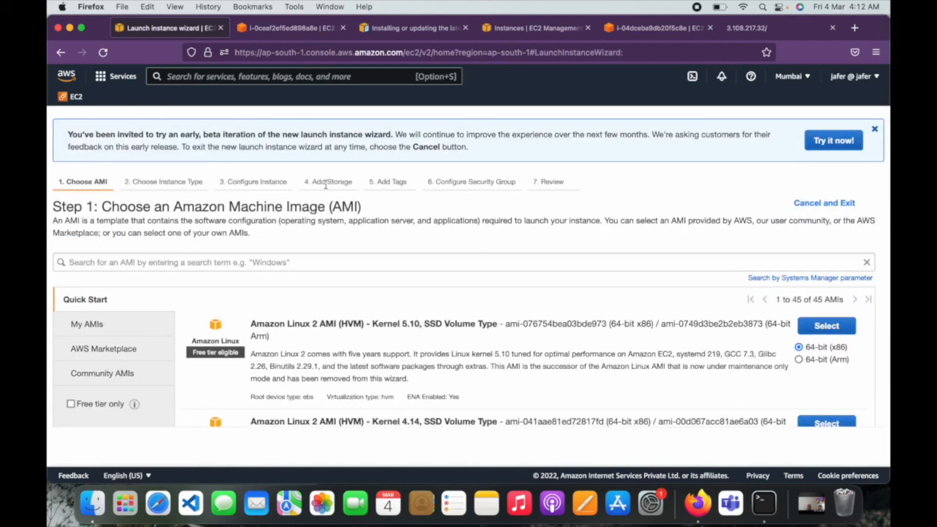
click(826, 325)
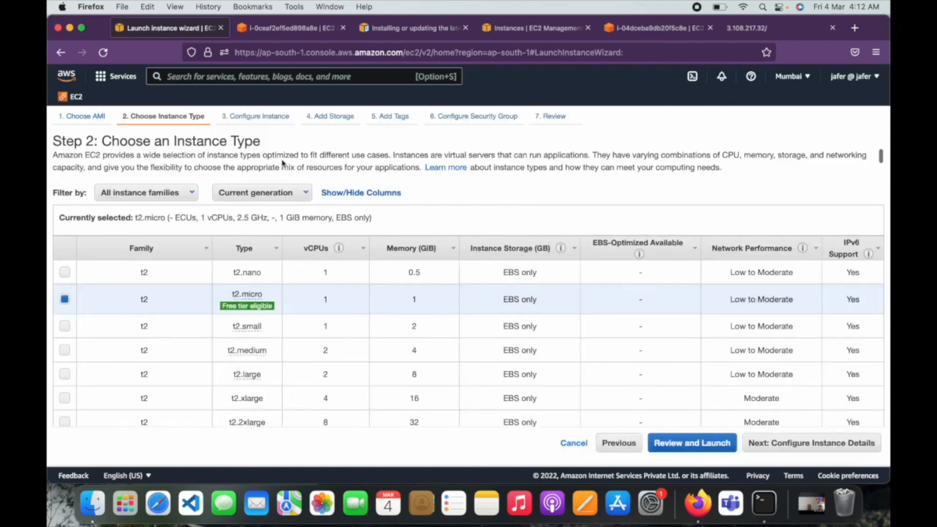
click(333, 117)
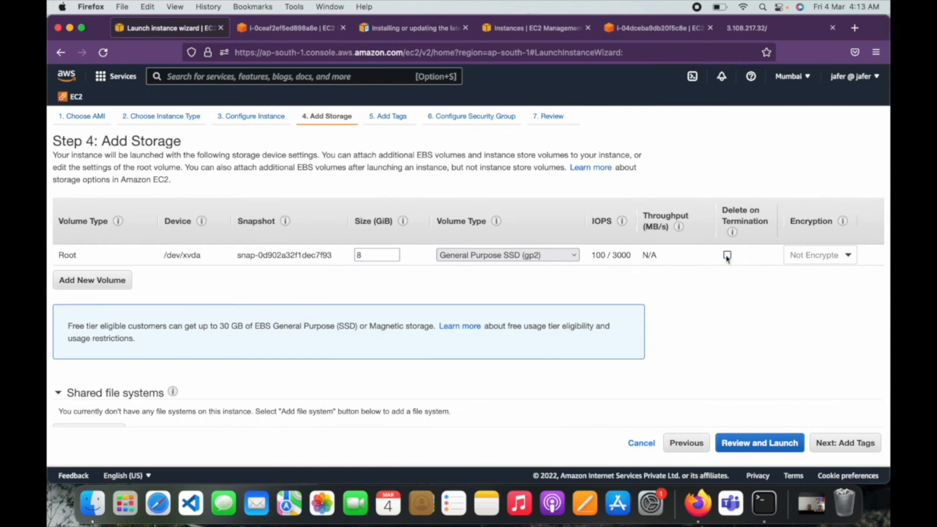
click(640, 443)
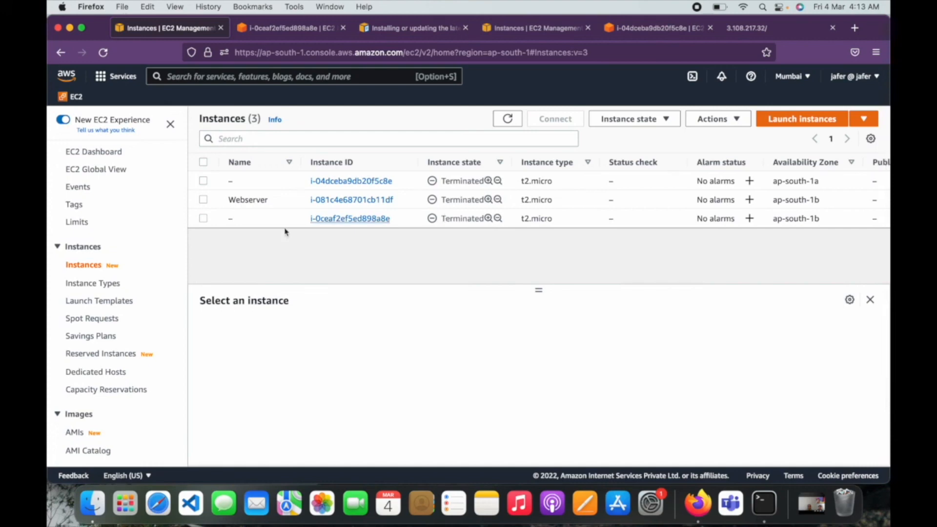
Delete the leftover 8 GiB gp2 volume from Elastic Block Store and return to the instances list.
scroll(95, 361, down, 5)
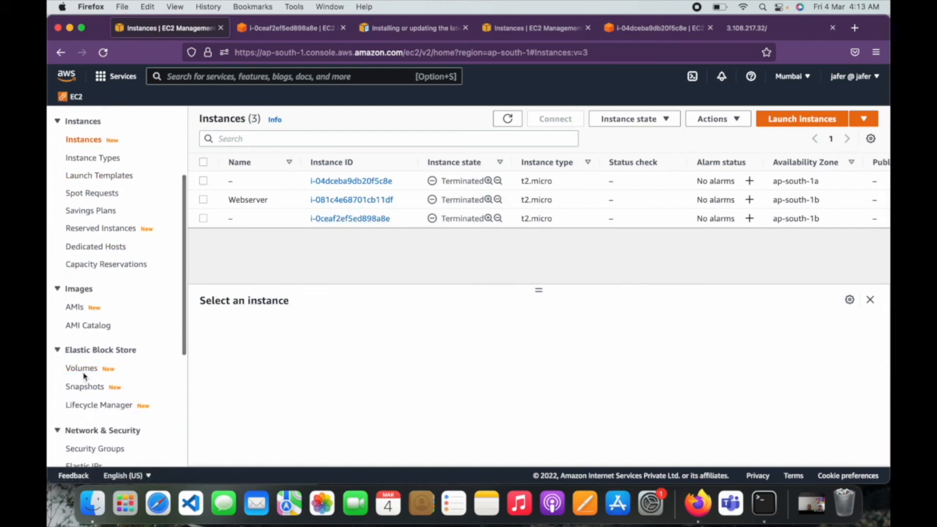
click(86, 373)
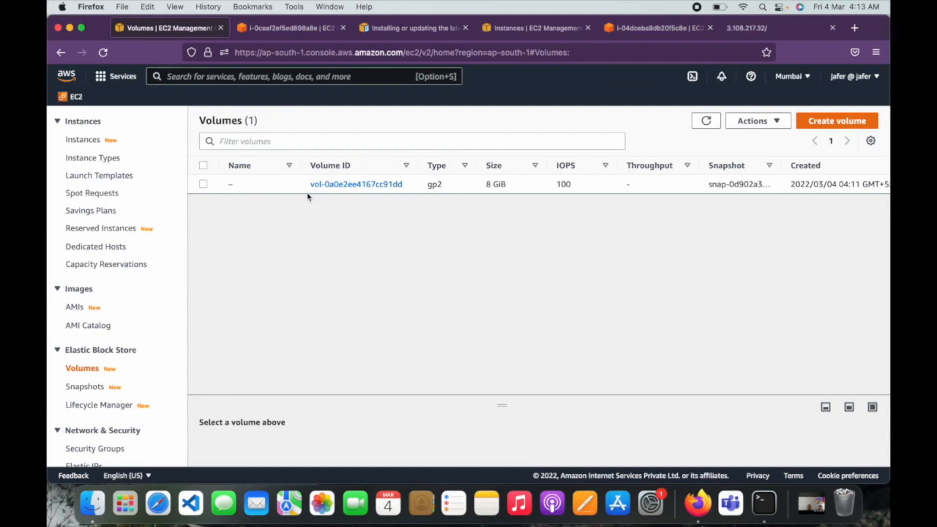
click(203, 166)
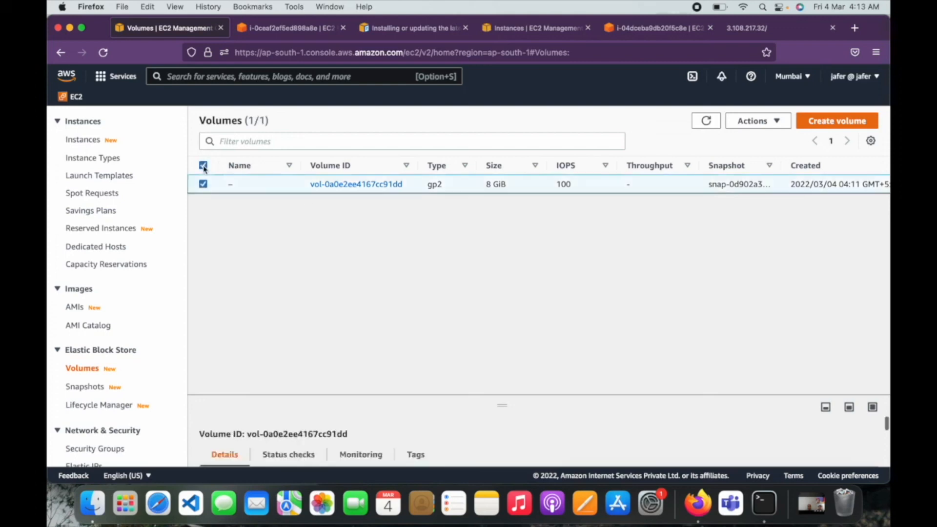
click(775, 130)
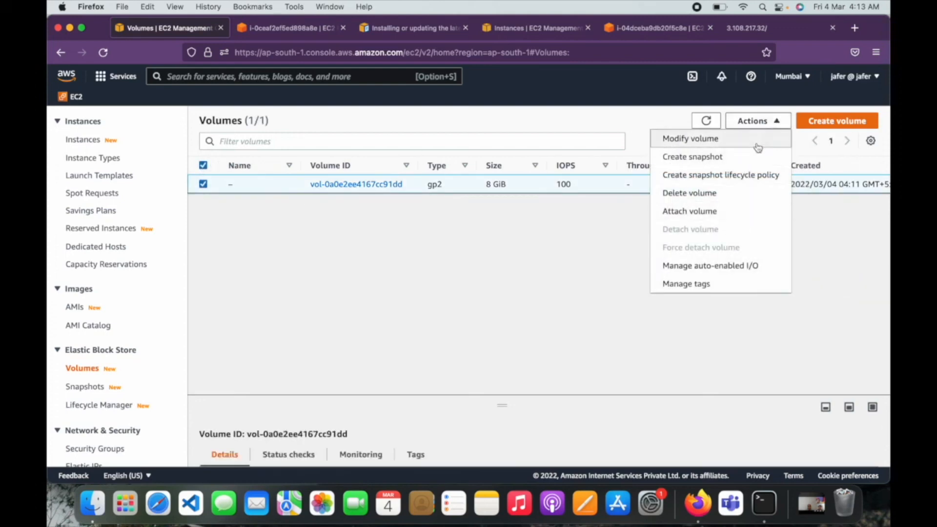
click(721, 199)
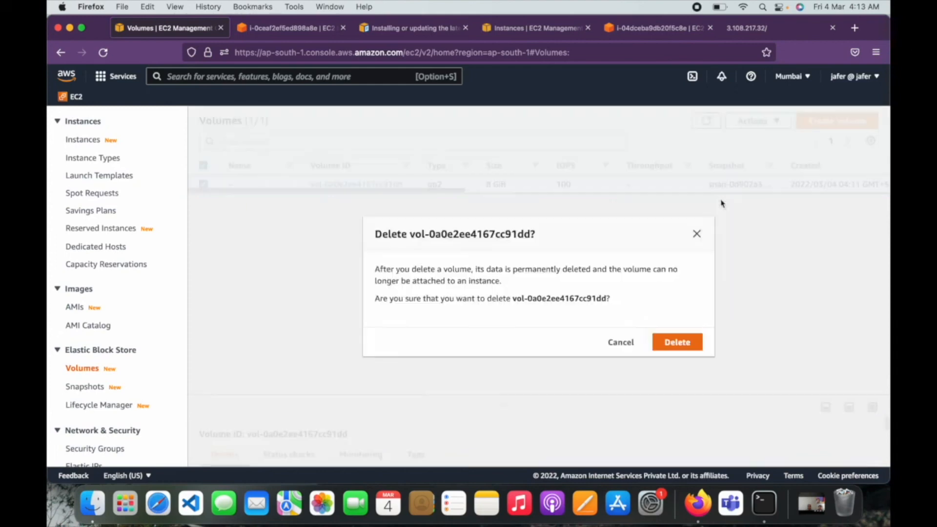
click(680, 344)
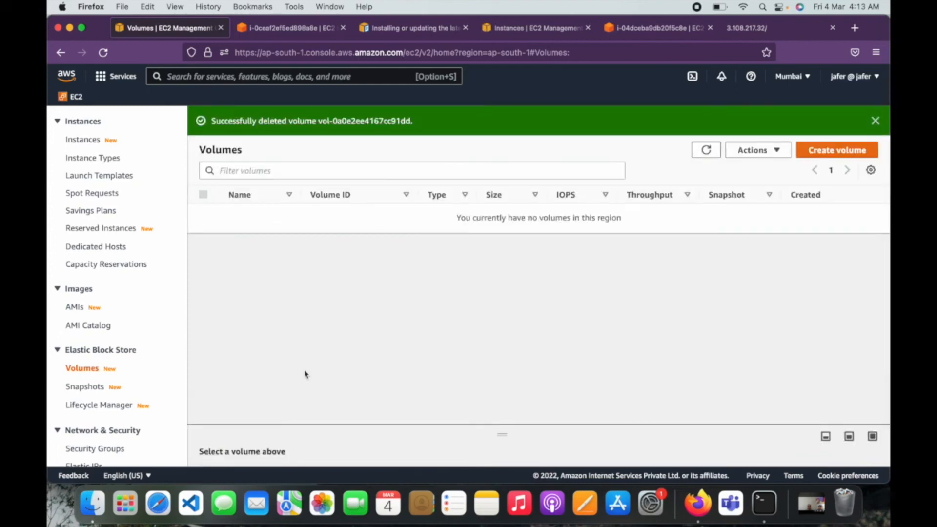
scroll(68, 273, up, 2)
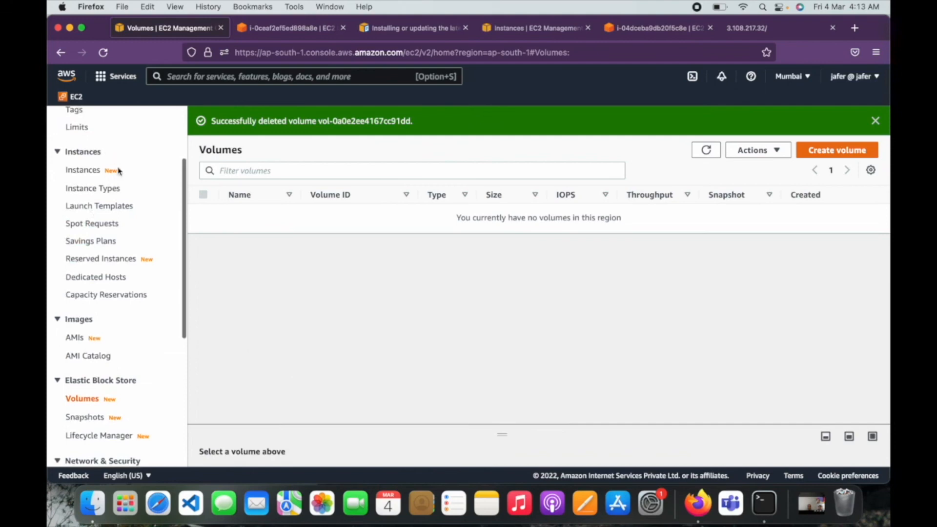
click(80, 171)
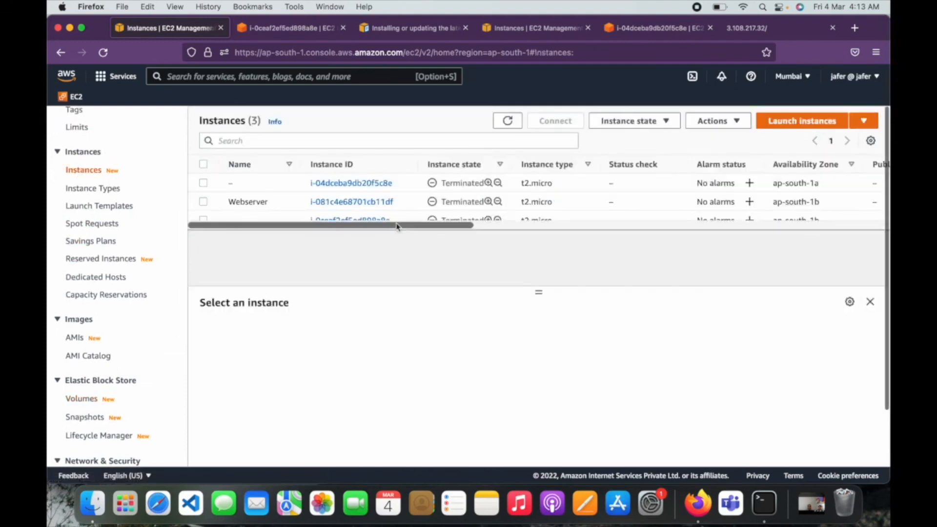